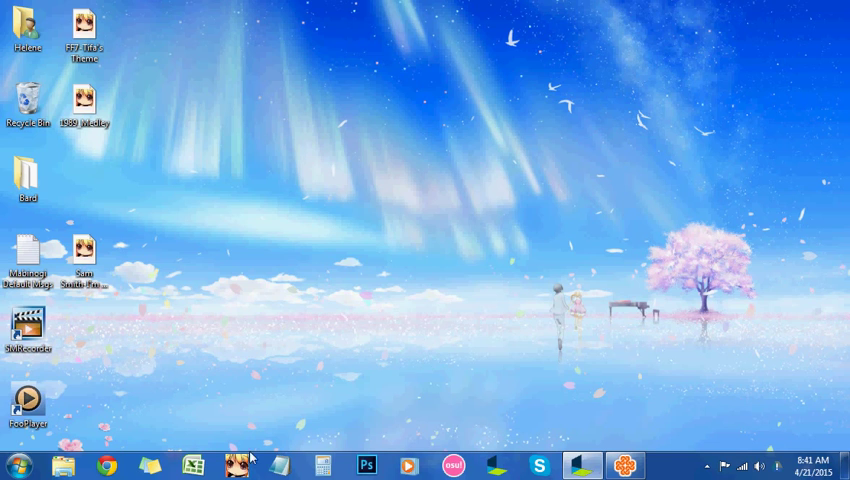
- Launch Chrome from the taskbar to get a new tab page
click(107, 466)
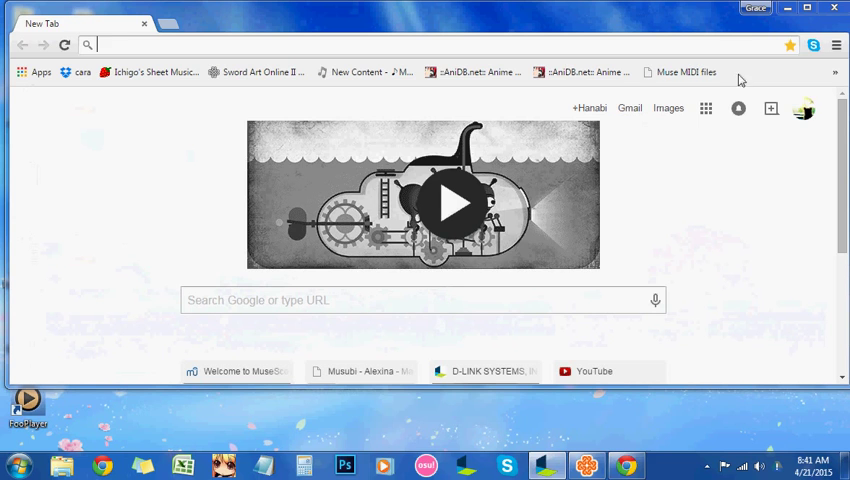
- Maximize Chrome, go to musescore.com and enter a 'final fantasy' sheet music search
click(807, 8)
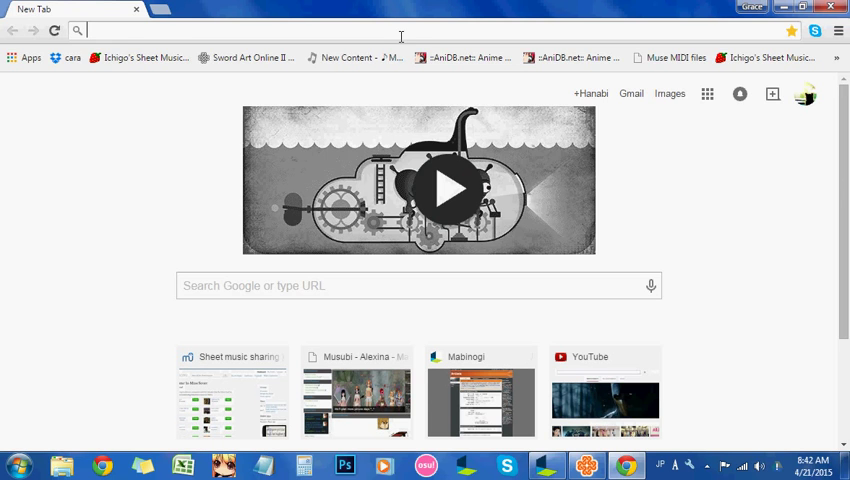
text(musescore.com)
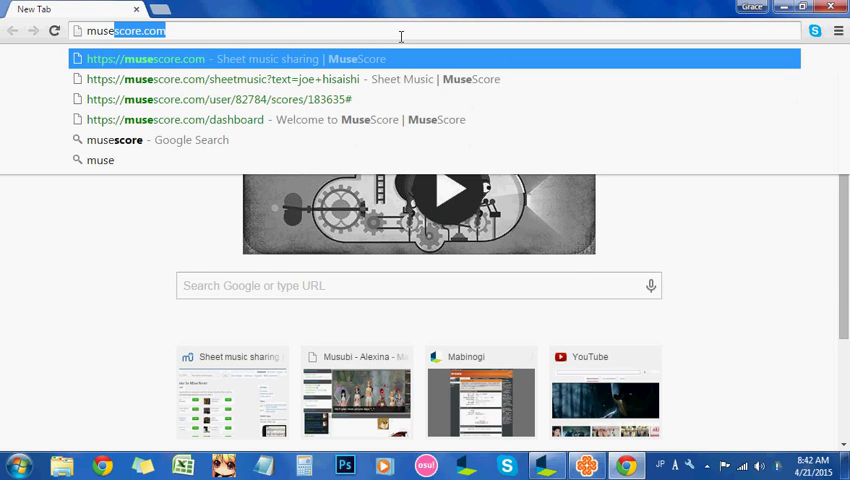
key(Return)
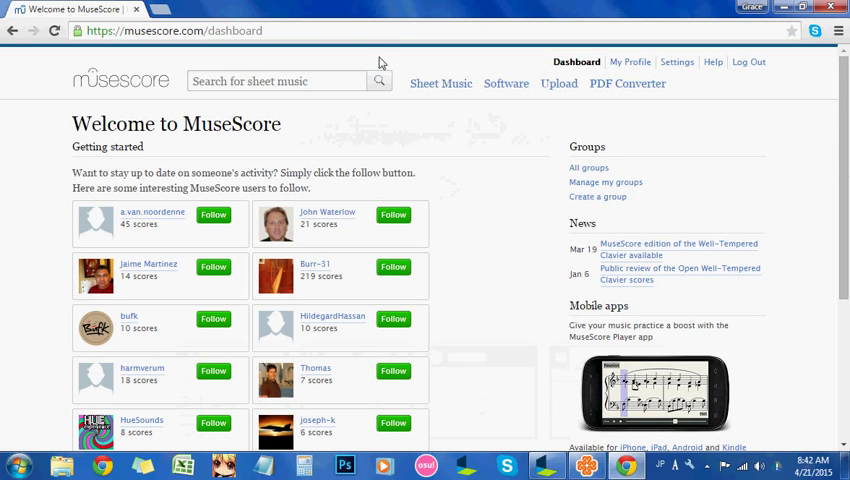
click(306, 85)
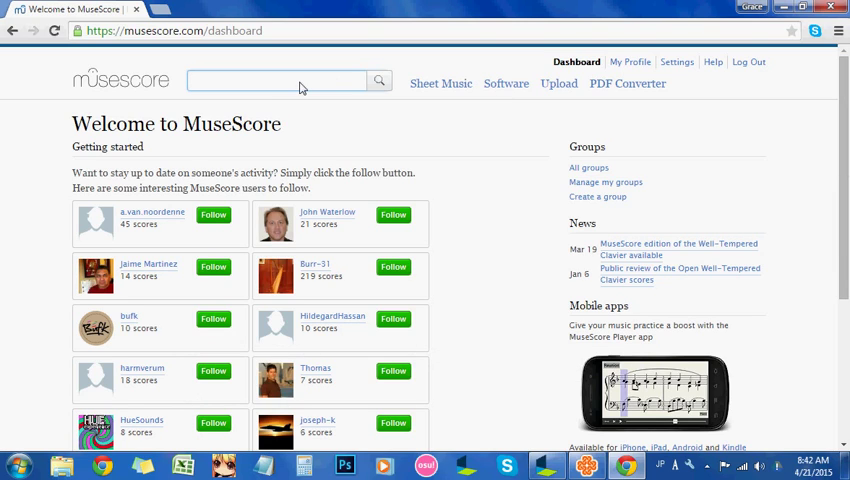
text(final fa)
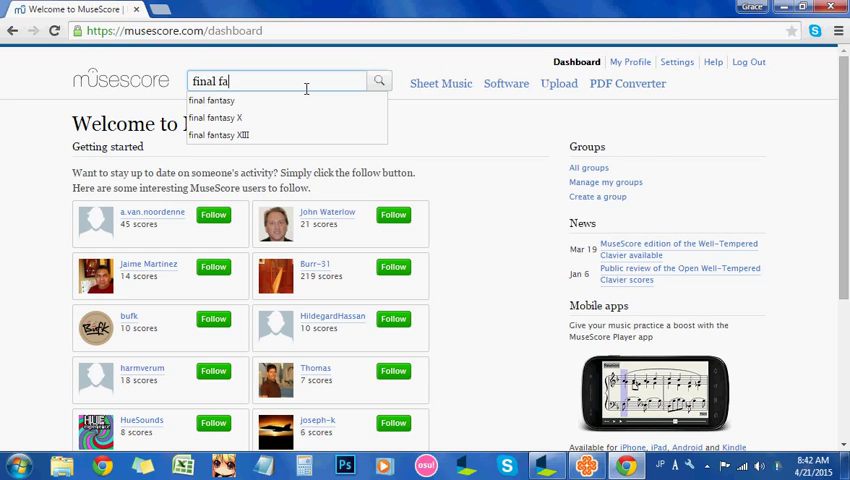
text(t)
key(BackSpace)
text(y)
- Run the search, open 'To Zanarkand (Violin)', and briefly play then pause its preview
key(Return)
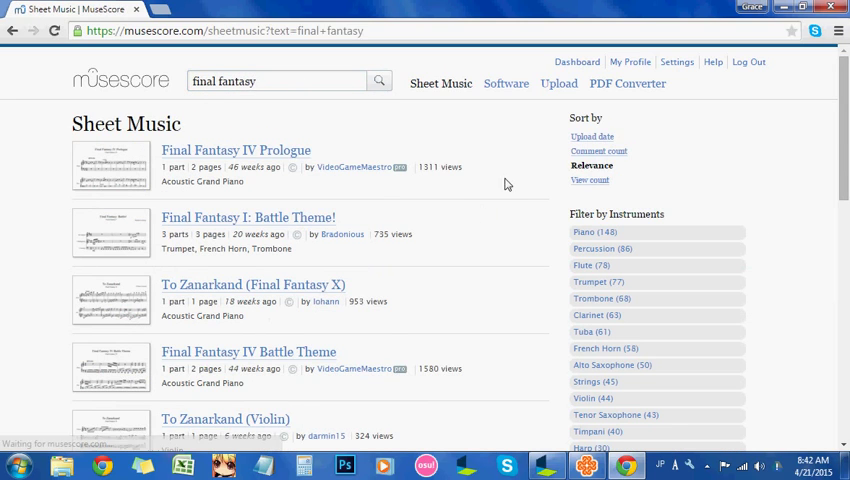
scroll(531, 237, down, 1)
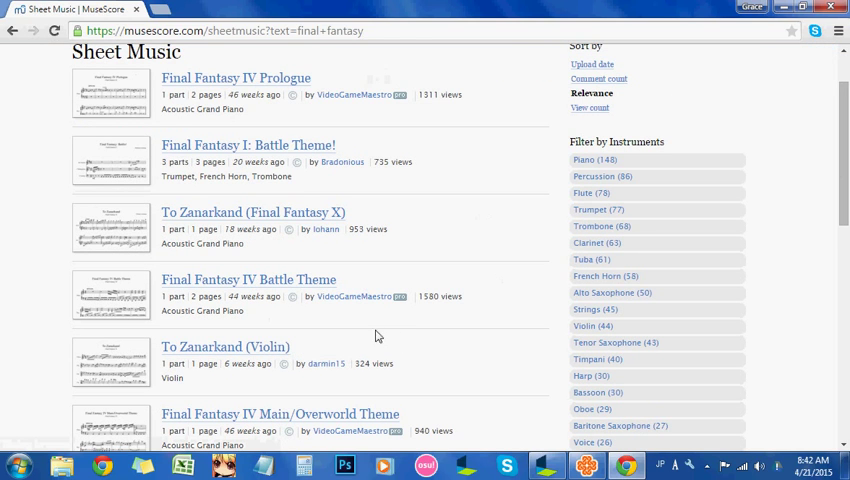
click(246, 352)
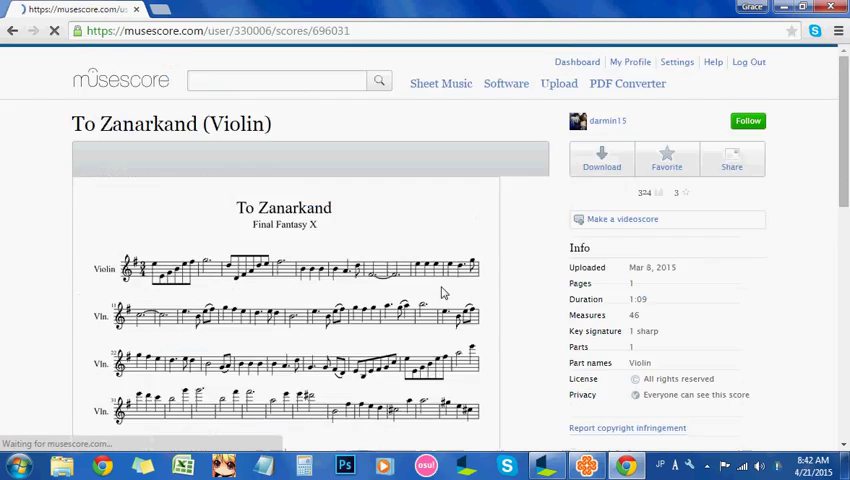
scroll(523, 272, down, 1)
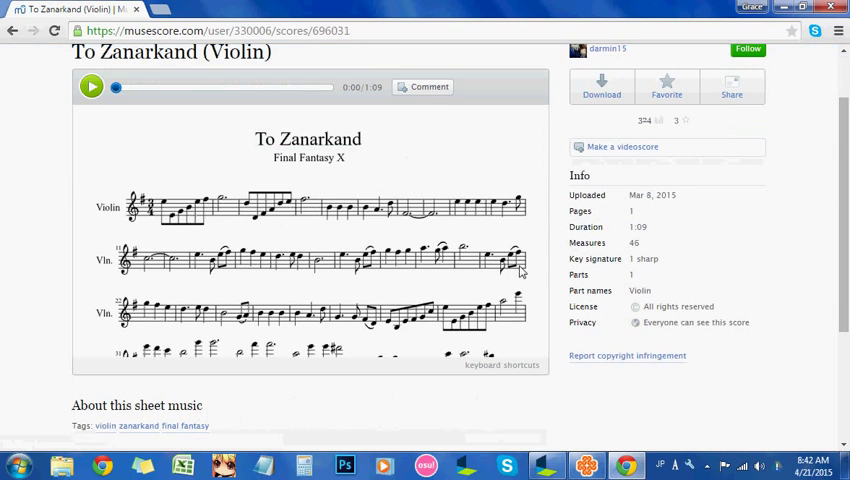
click(90, 86)
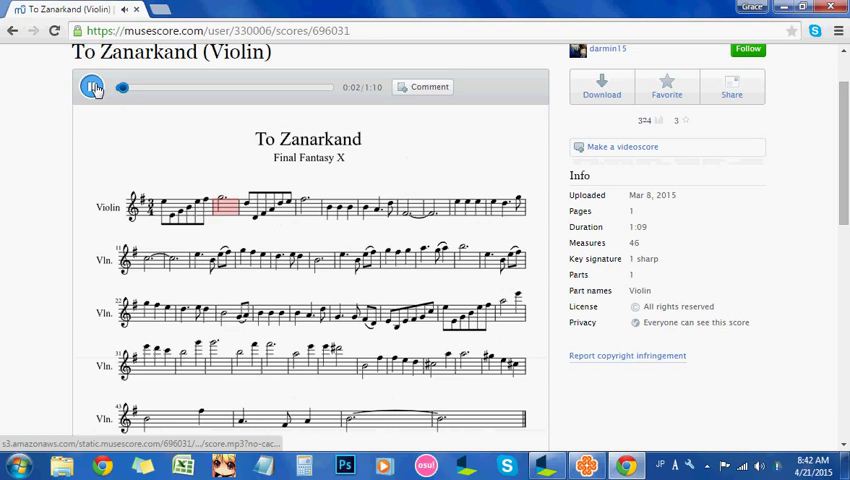
click(93, 88)
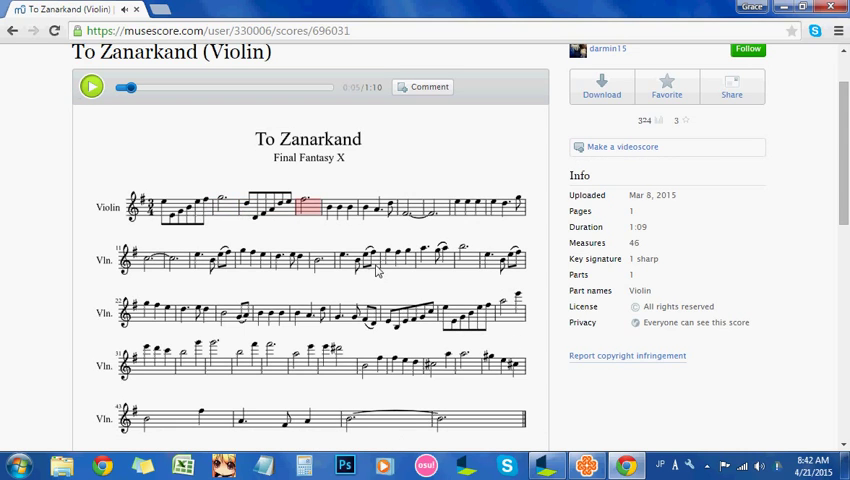
scroll(330, 280, down, 2)
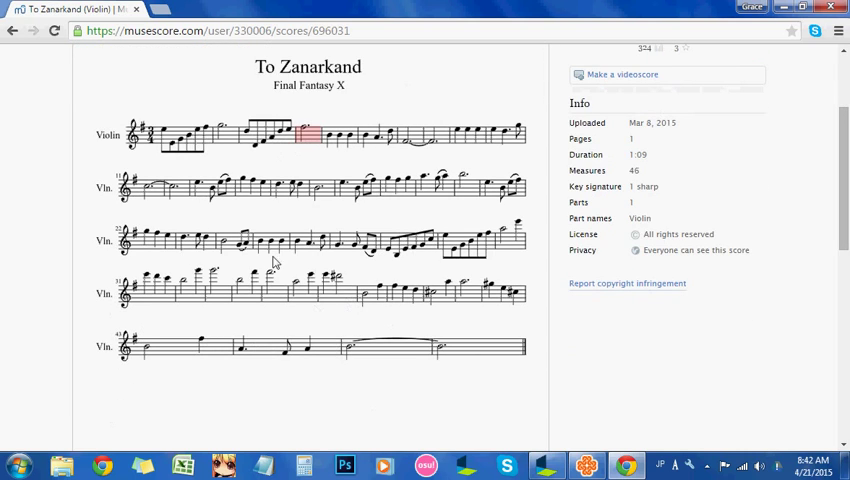
scroll(360, 228, up, 2)
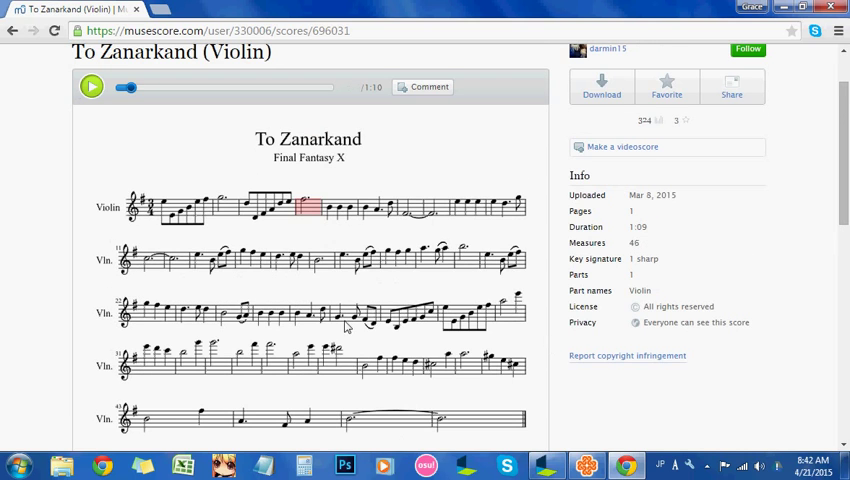
scroll(365, 258, down, 2)
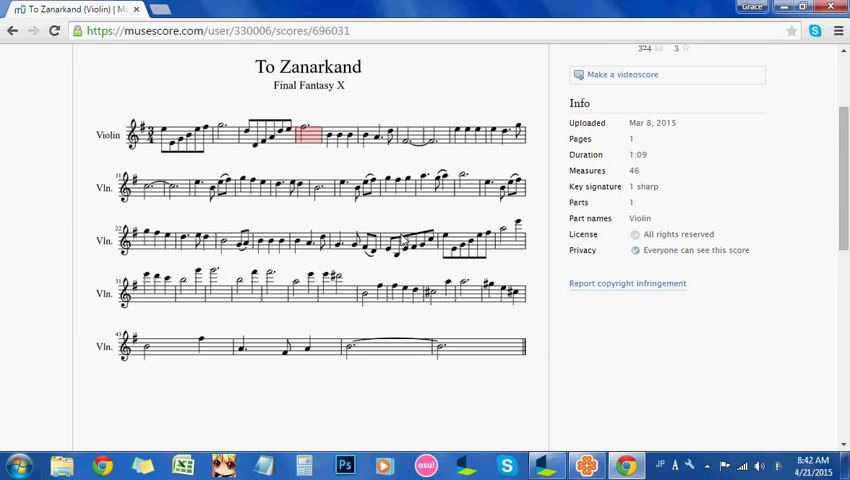
scroll(559, 294, up, 2)
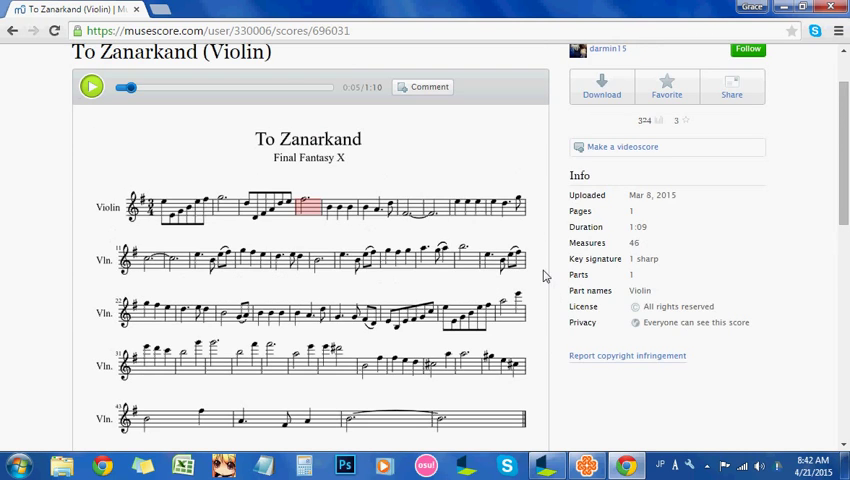
- Download the To Zanarkand violin score as MIDI and start 3ML Editor 2 from the desktop
click(606, 90)
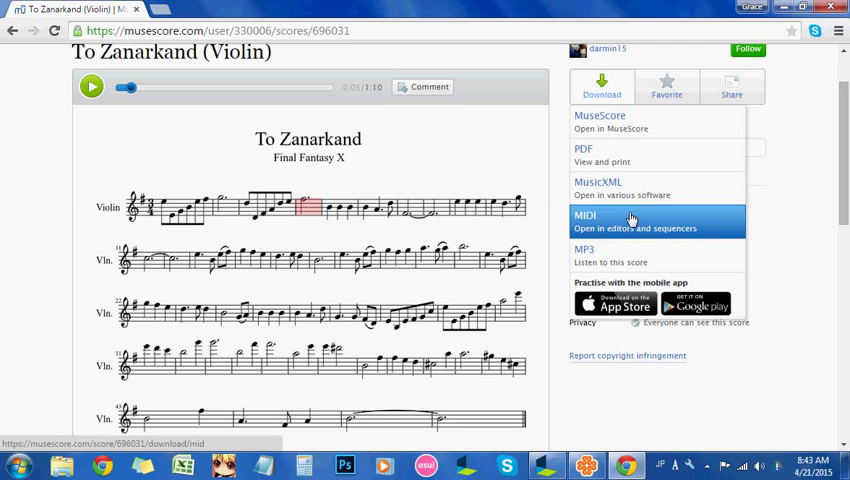
click(615, 226)
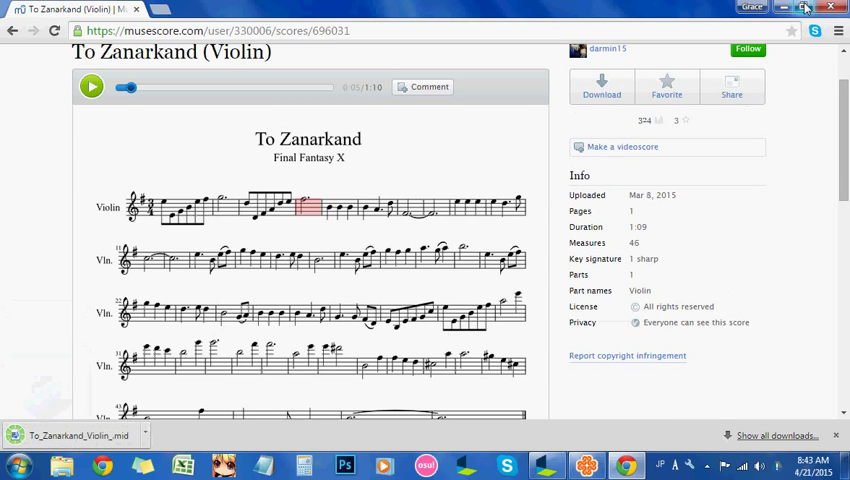
double_click(400, 8)
double_click(17, 243)
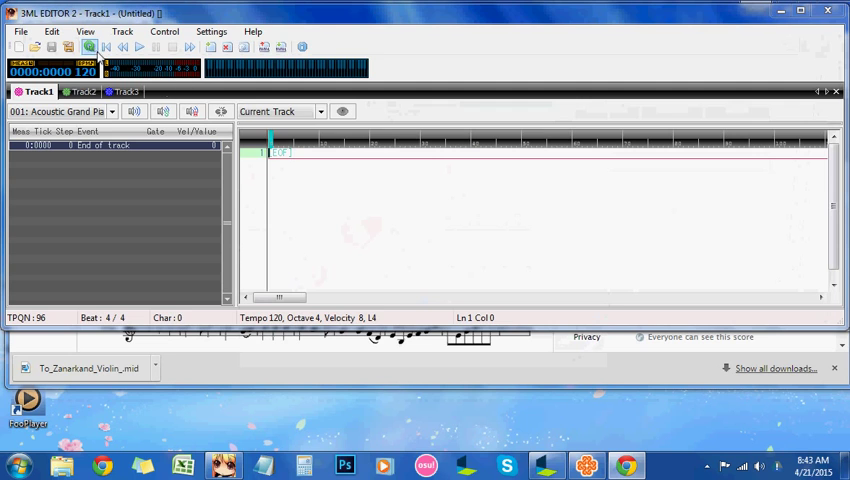
- Maximize the editor and pick To_Zanarkand_Violin_ from Downloads via Import Standard MIDI File
click(803, 13)
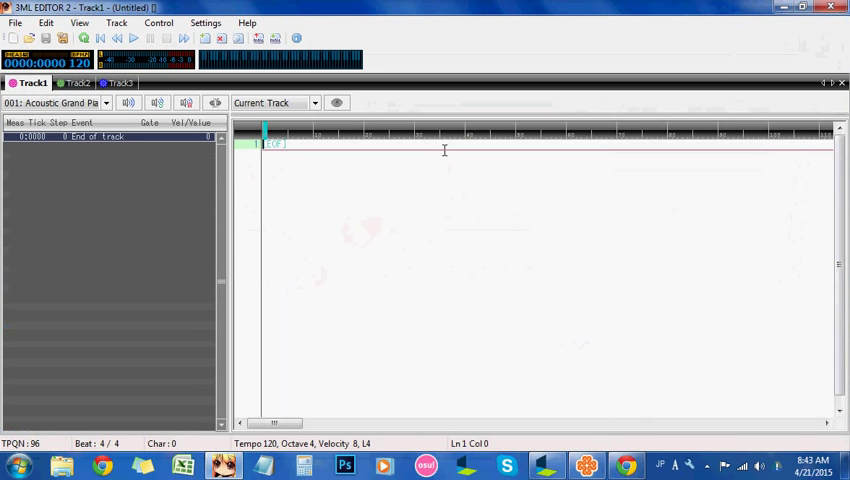
click(15, 22)
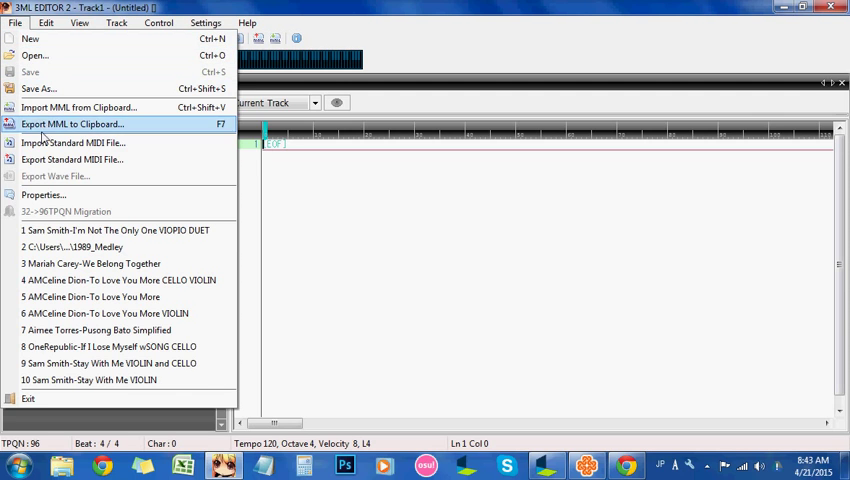
click(44, 143)
click(214, 251)
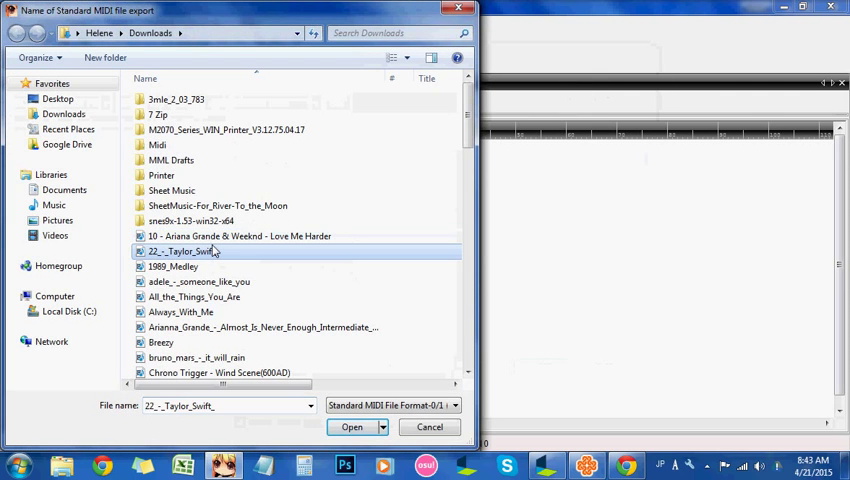
key(t)
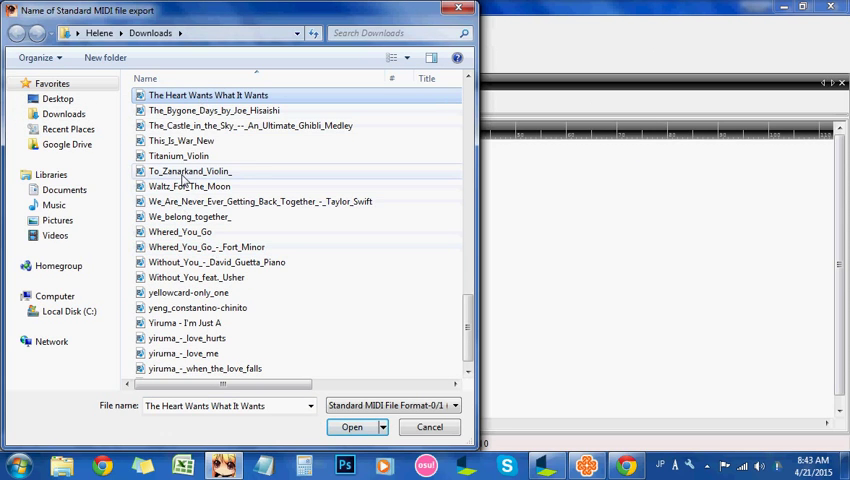
double_click(190, 171)
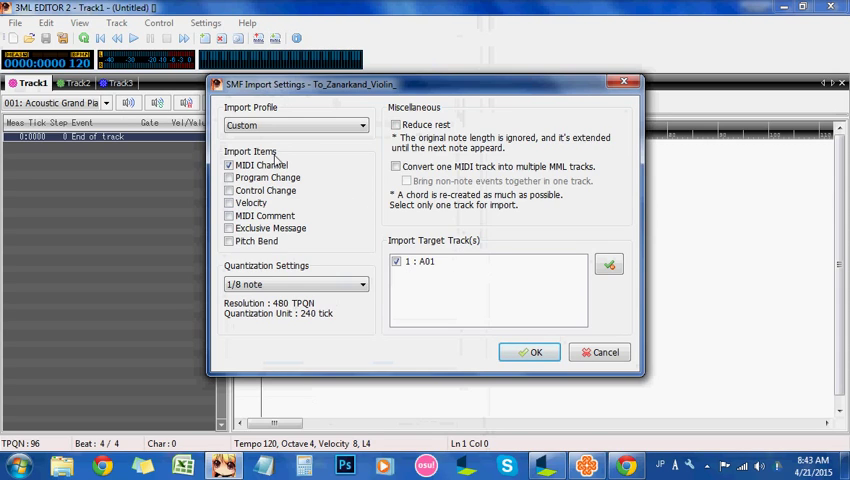
- Keep 1/8-note quantization in SMF Import Settings and confirm the import
click(295, 285)
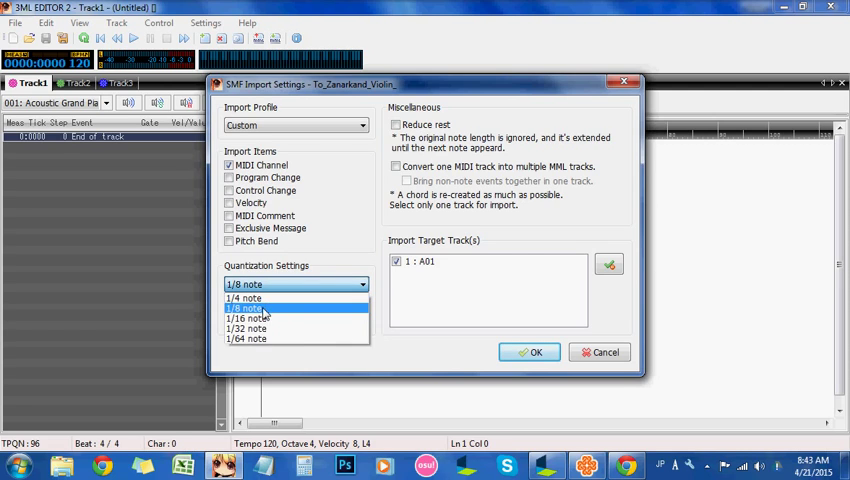
click(265, 309)
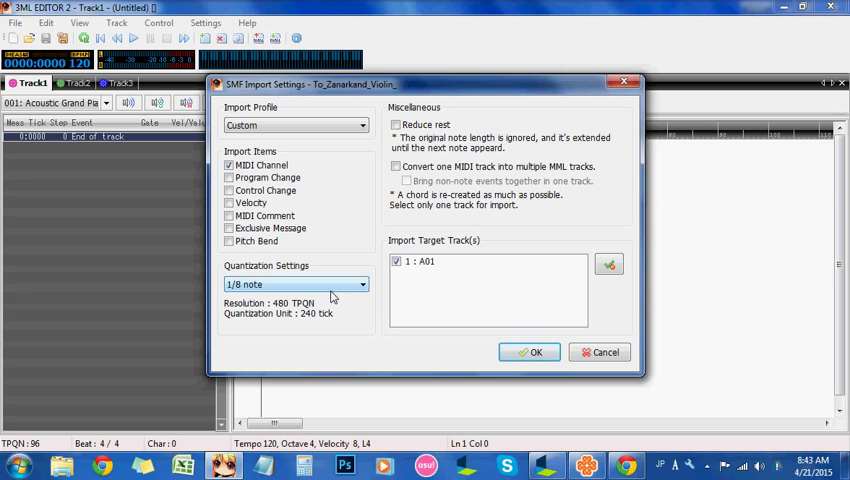
click(360, 285)
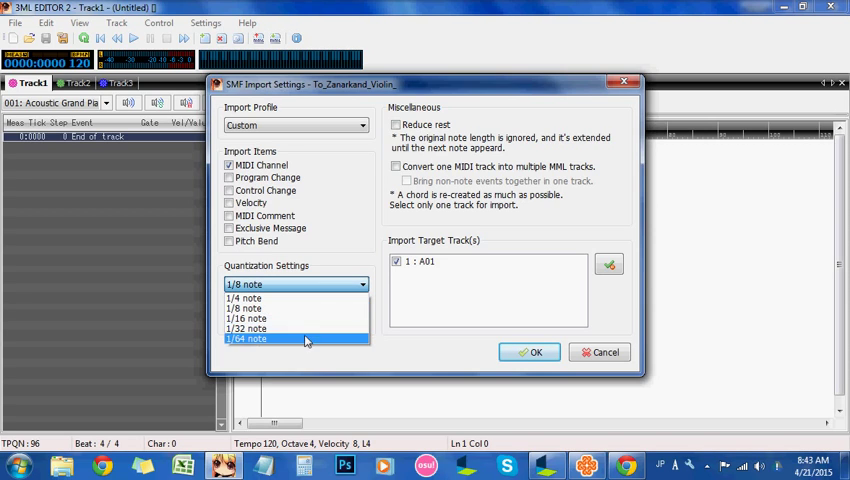
click(245, 308)
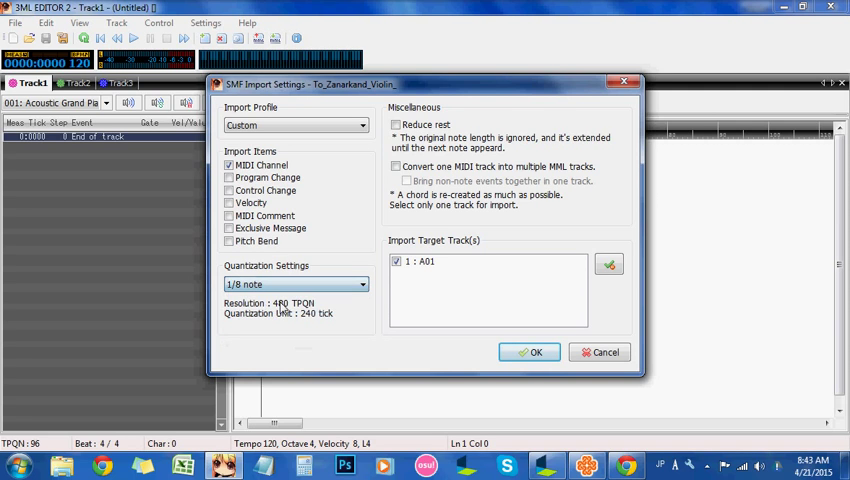
click(530, 352)
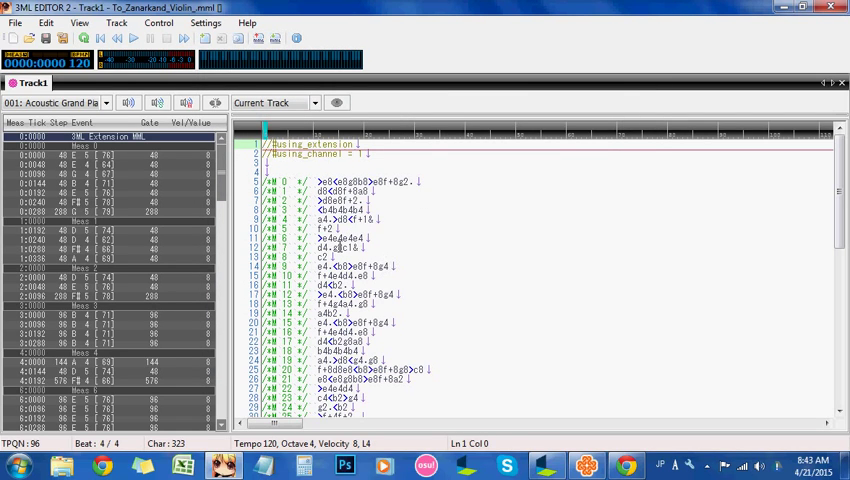
- Place the cursor at the start of the MML code and start playback
click(338, 242)
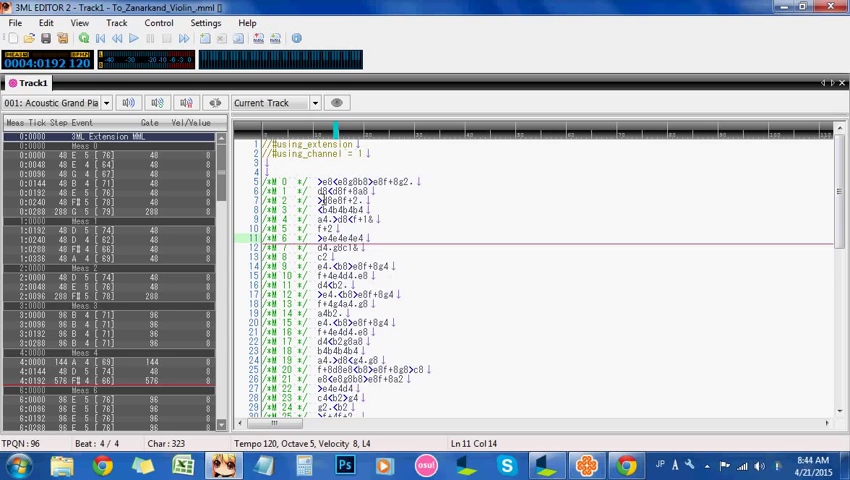
click(270, 172)
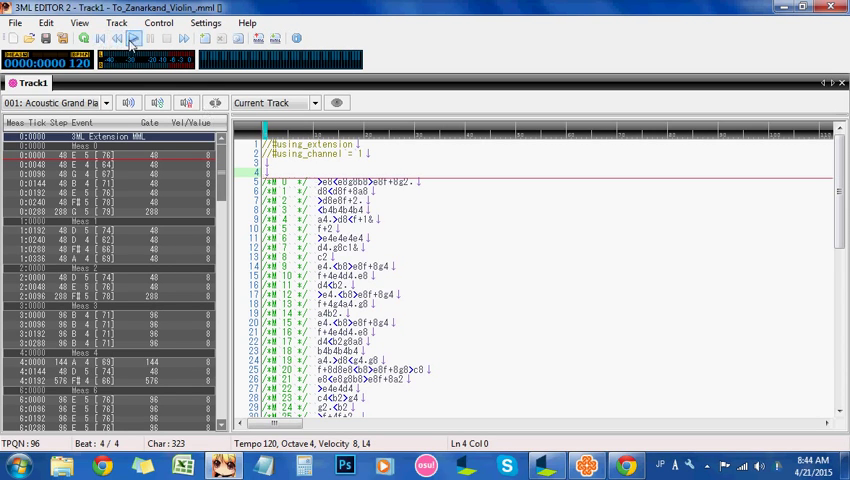
click(133, 38)
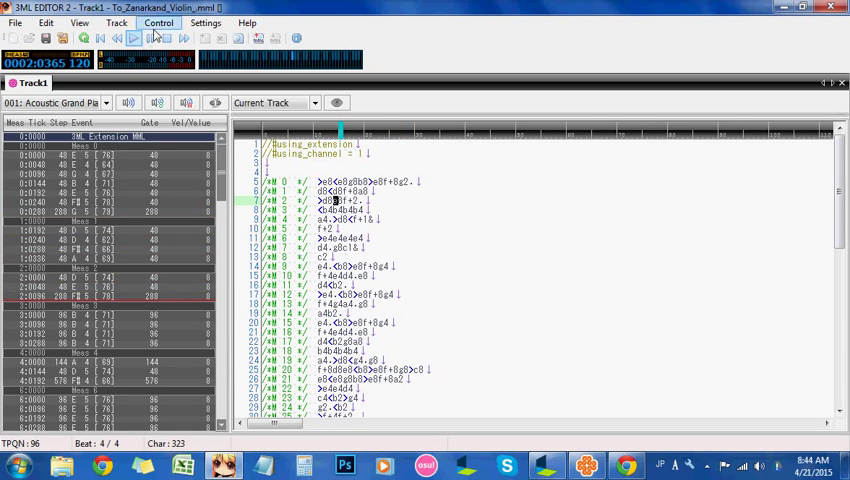
- Stop playback, leave the instrument on Acoustic Grand Piano, and bring up Notepad
click(150, 38)
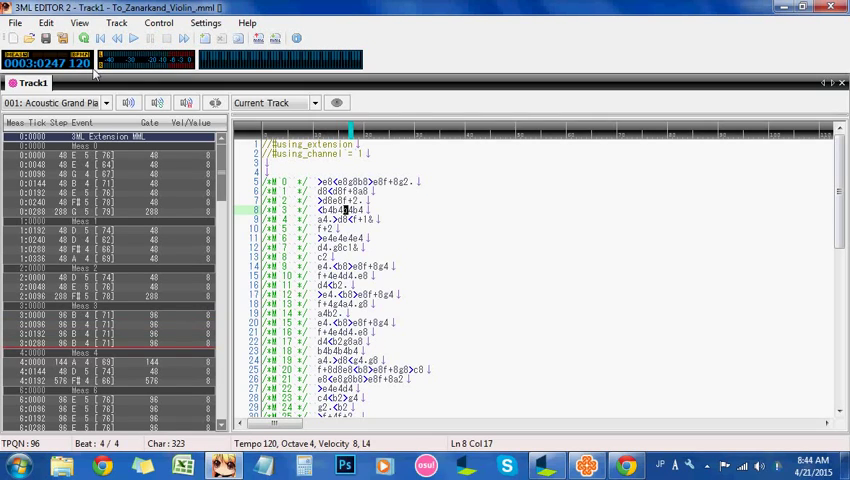
click(106, 103)
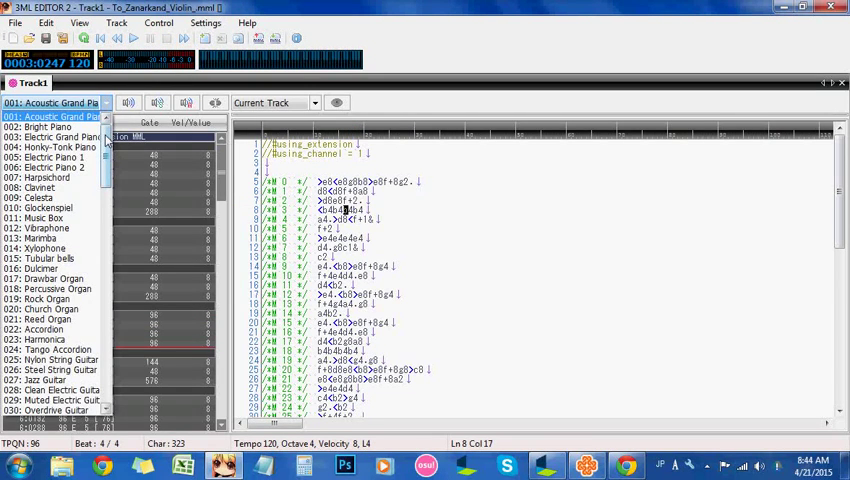
drag(107, 140, 105, 212)
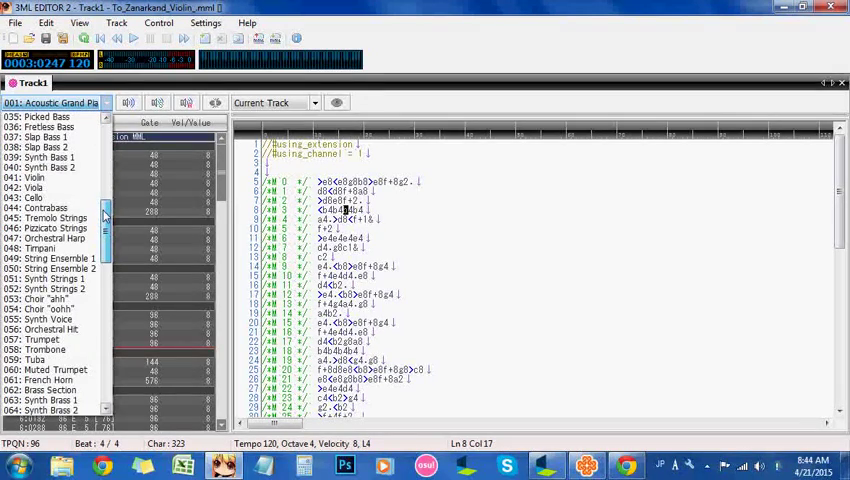
mouse_move(105, 212)
mouse_down()
mouse_move(105, 335)
mouse_move(88, 270)
mouse_up()
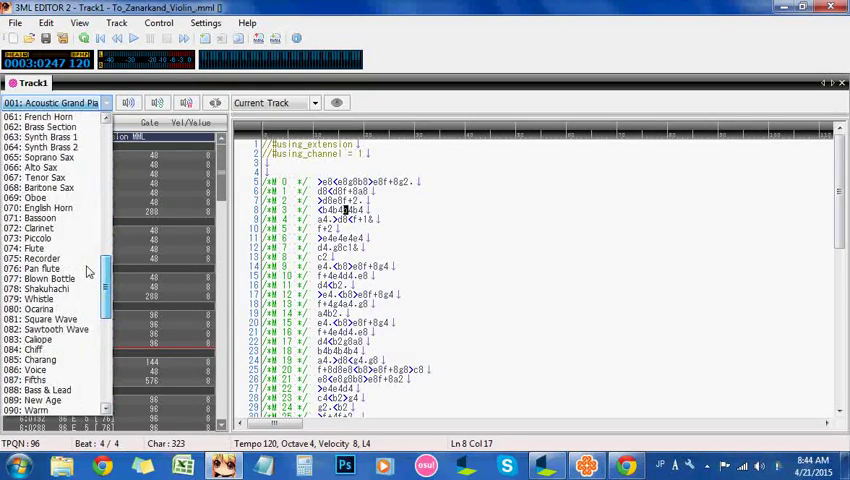
drag(88, 270, 105, 140)
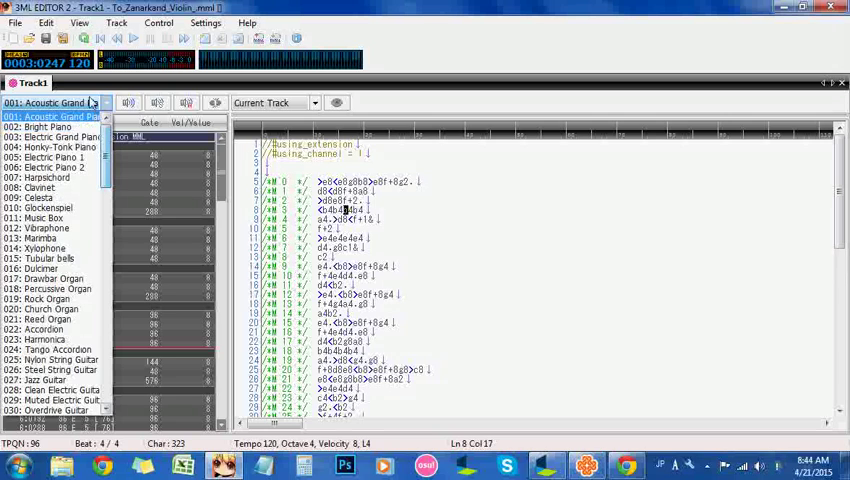
click(40, 115)
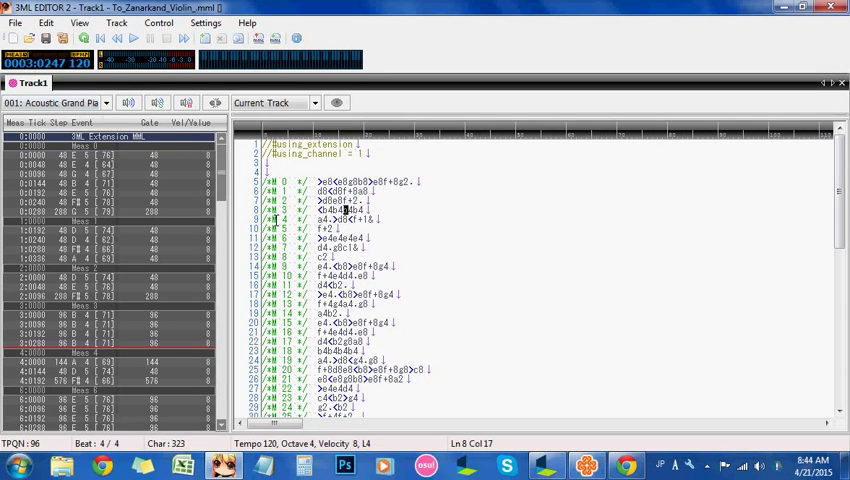
click(267, 466)
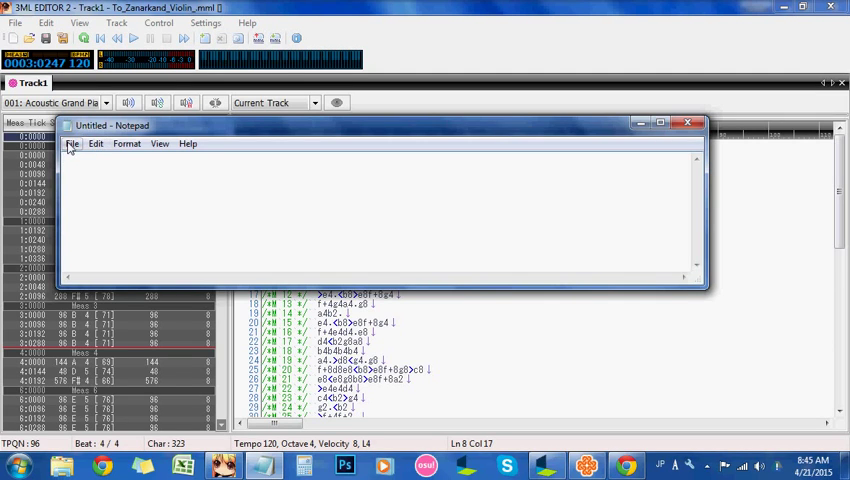
- Open the TUNING text file in Notepad and select its t120v15l32 tuning line
click(72, 144)
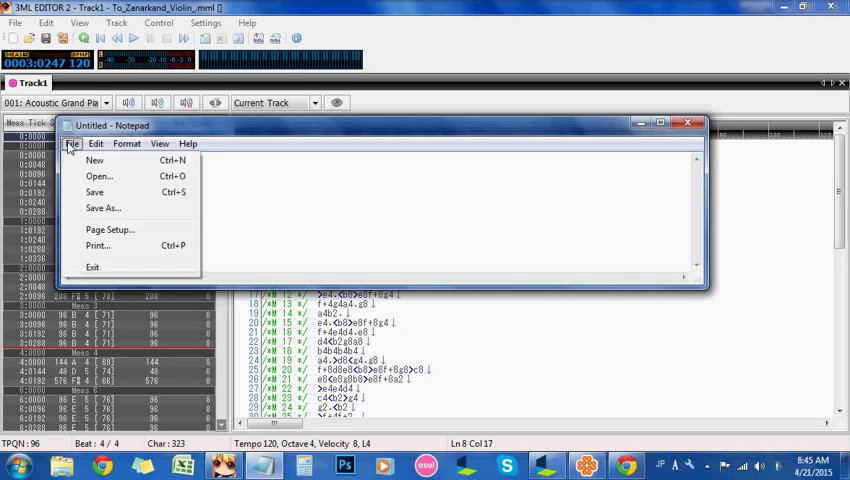
click(98, 176)
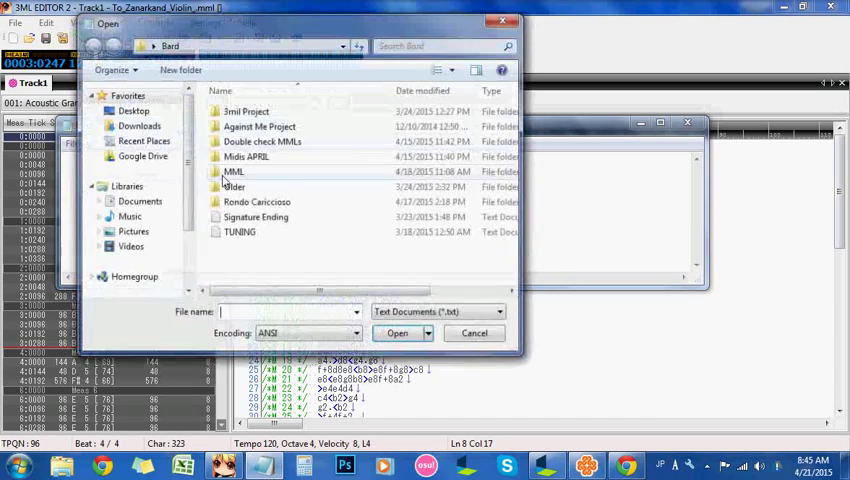
double_click(243, 236)
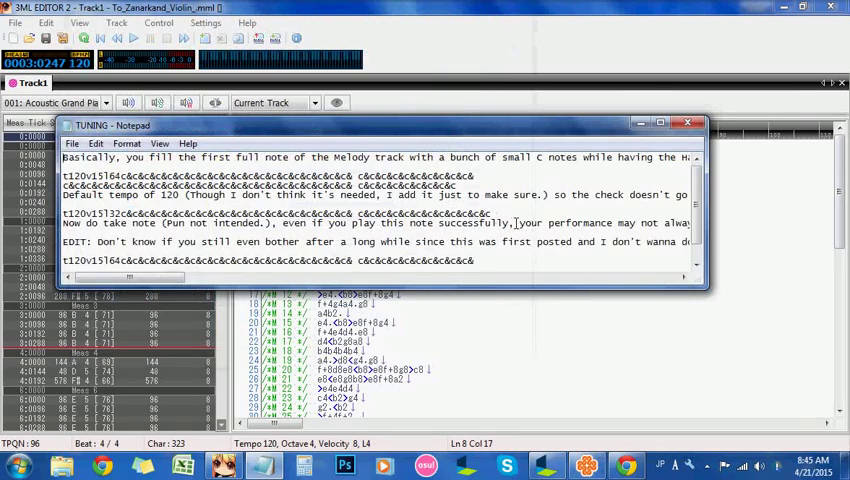
drag(493, 213, 63, 214)
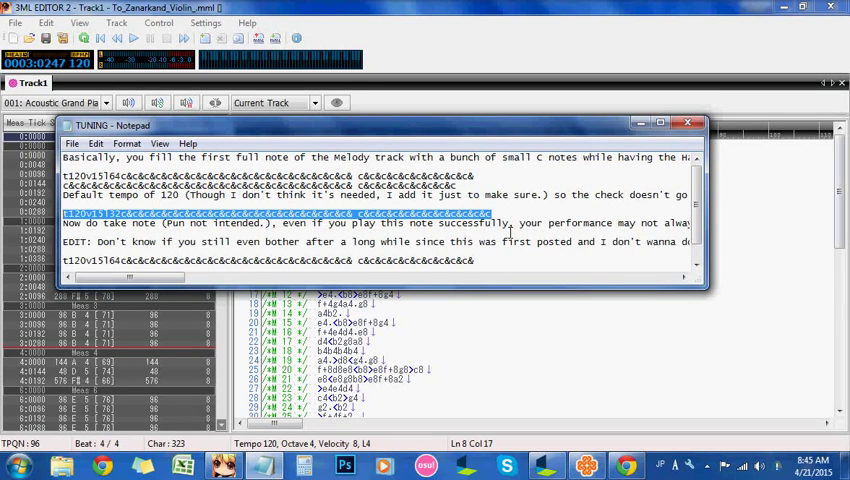
- Replace the two MML header lines with the pasted t120v15l32 tuning line
click(413, 335)
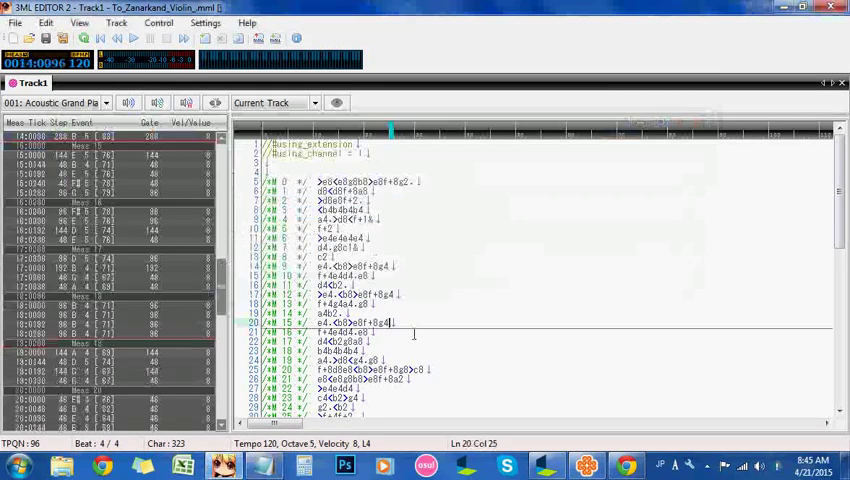
key(ctrl+Home)
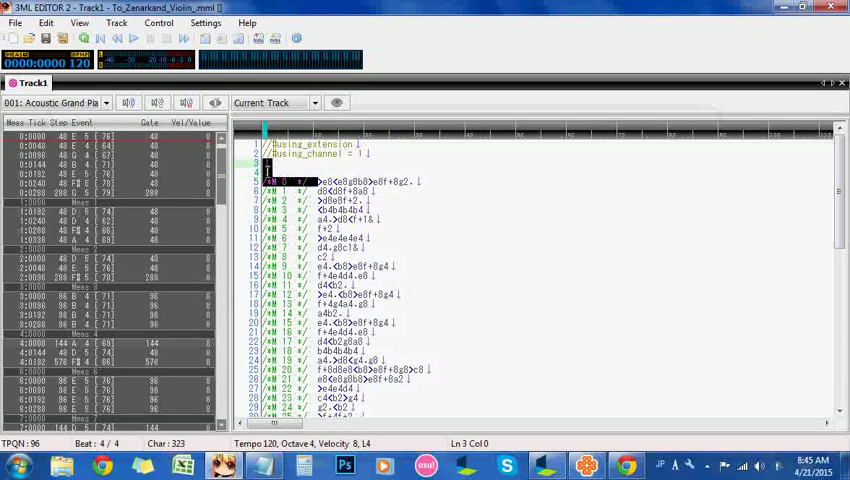
key(shift+ctrl+Home)
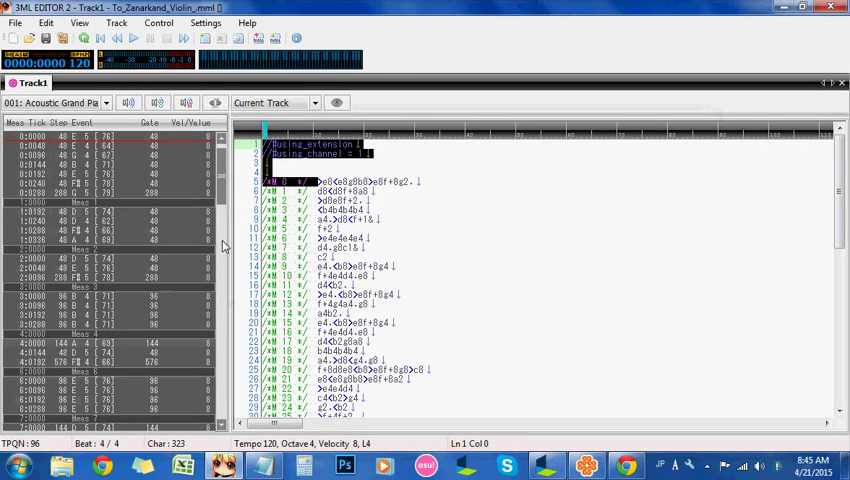
key(ctrl+v)
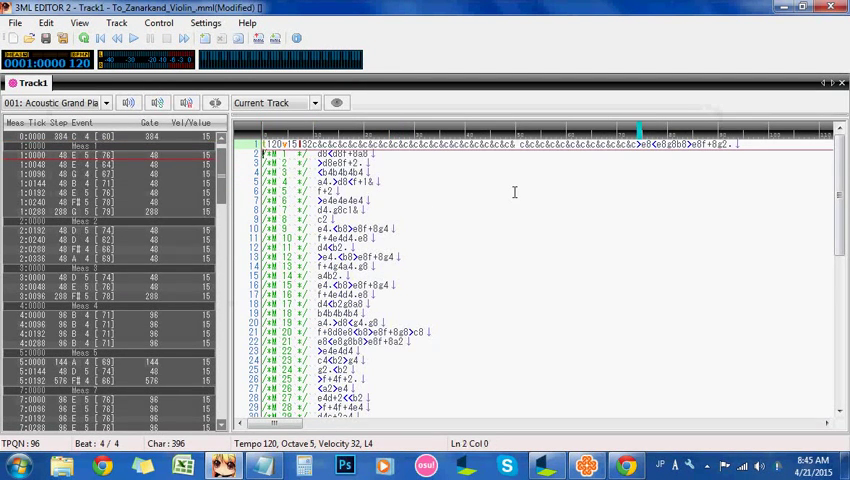
key(Down)
key(Home)
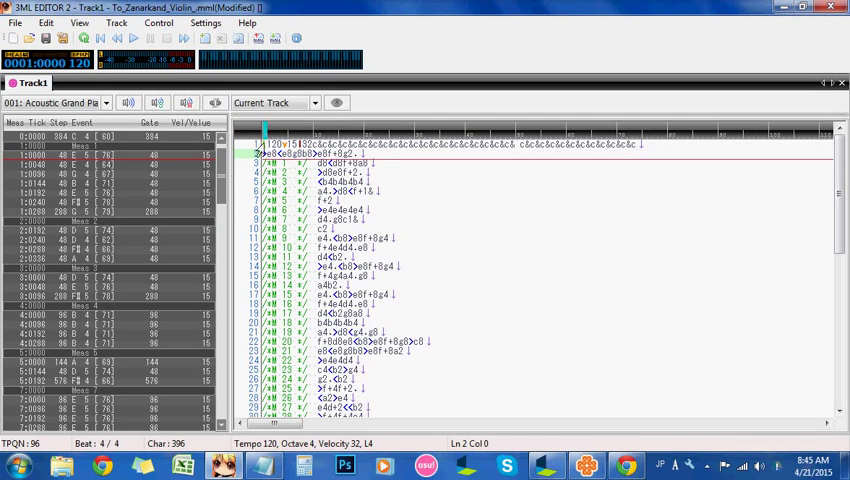
- Test-play the song from the tuning line, then stop and return to the beginning
drag(299, 144, 288, 144)
key(space)
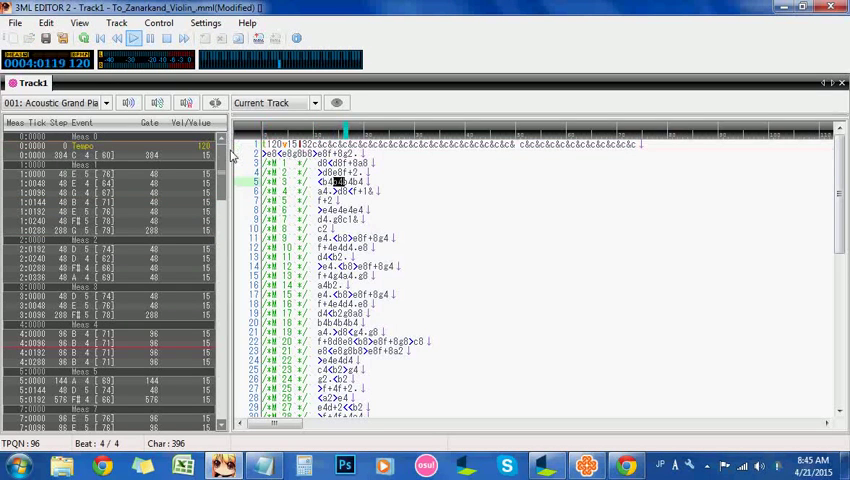
click(167, 42)
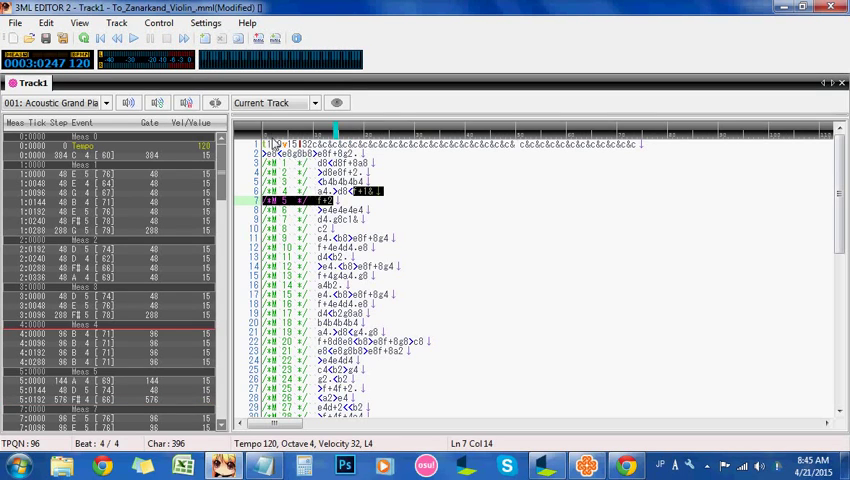
click(185, 103)
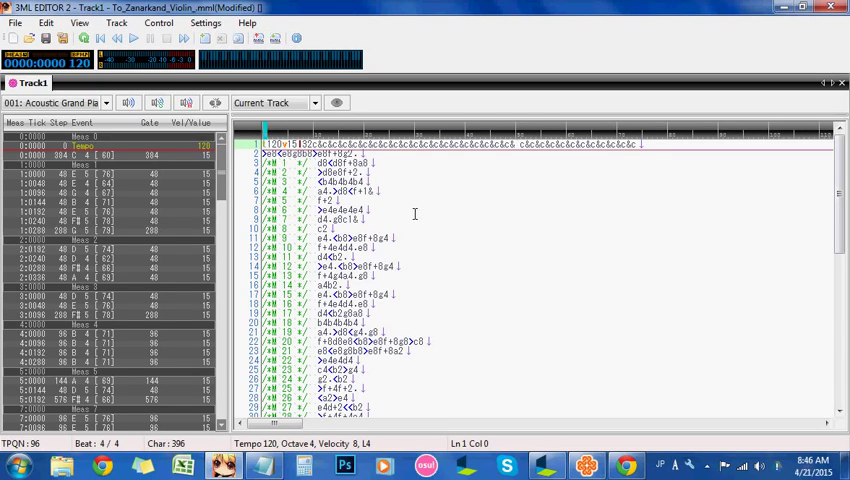
text(v)
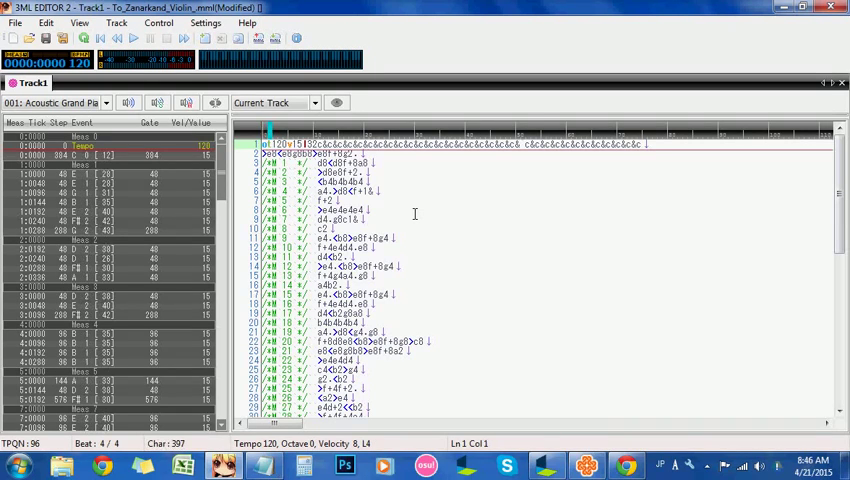
text(2)
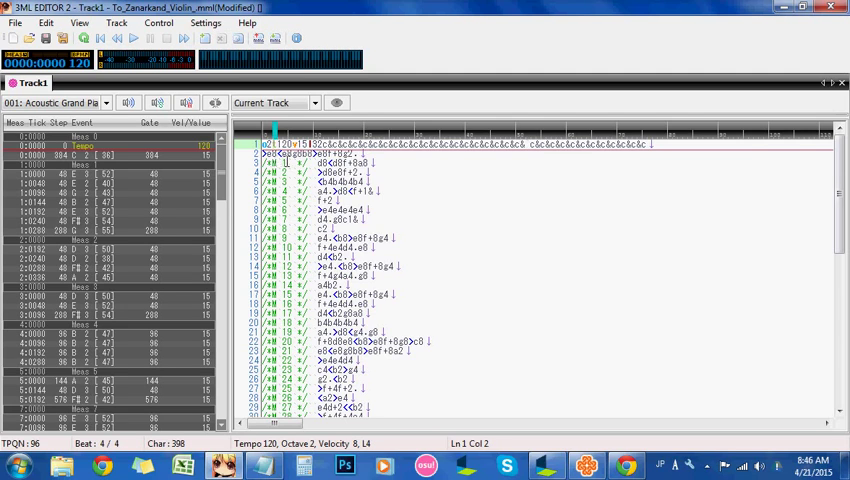
- Step through the notes of the second MML line, then jump to measure 9
click(264, 153)
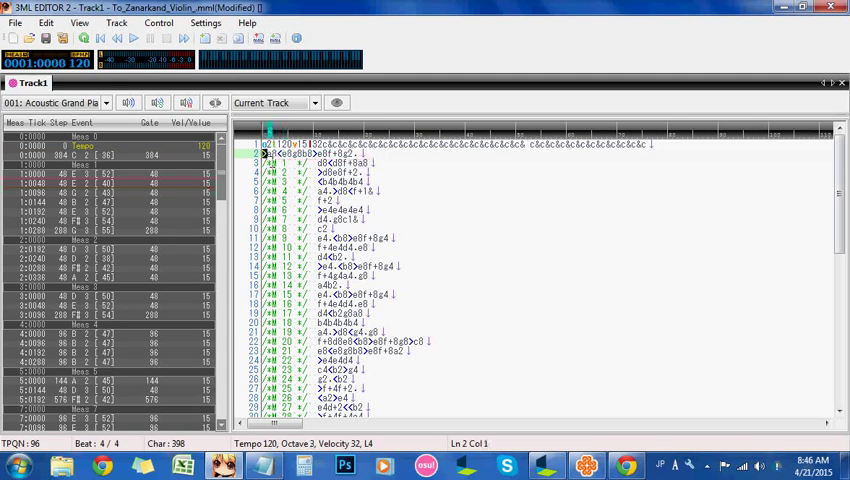
key(Right)
key(Right)
key(Right)
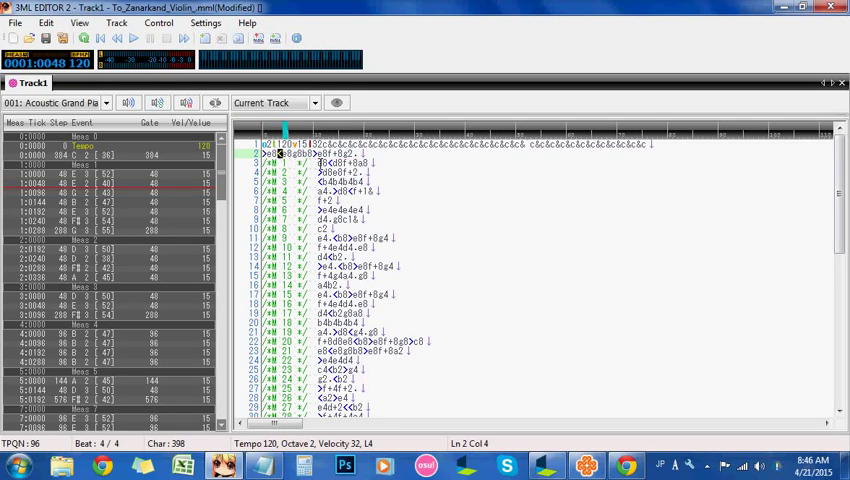
key(Right)
key(Right)
key(Right)
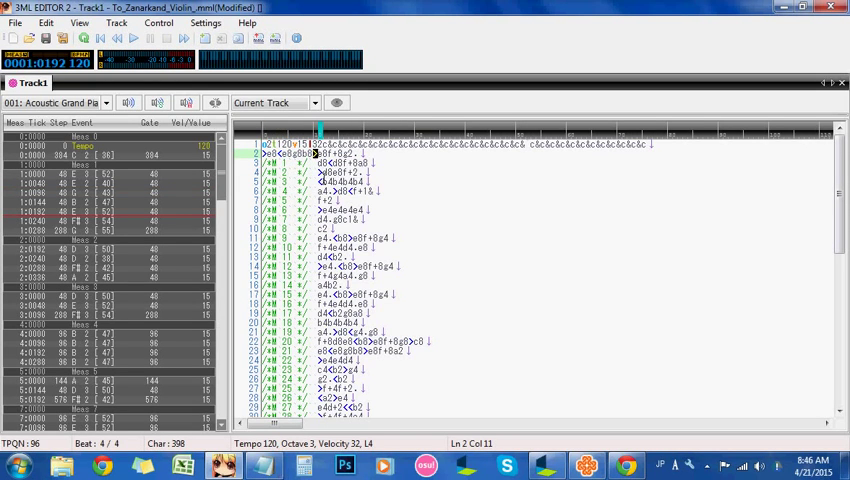
click(345, 238)
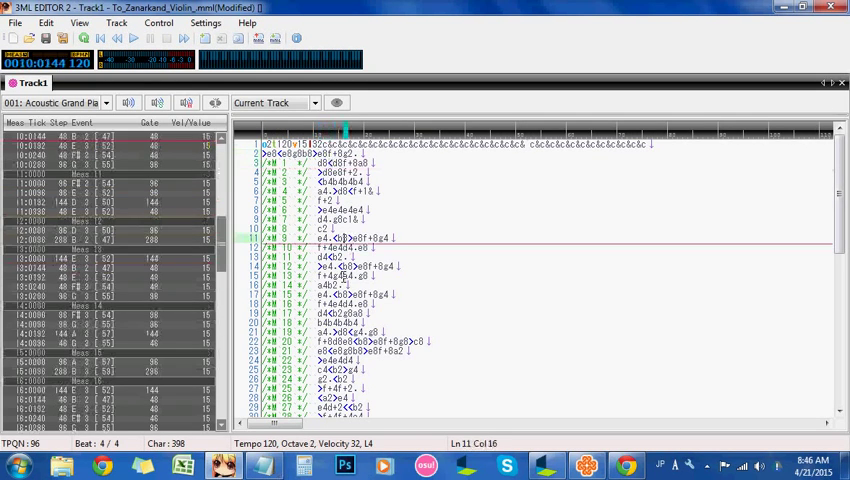
scroll(348, 283, down, 2)
scroll(372, 270, down, 1)
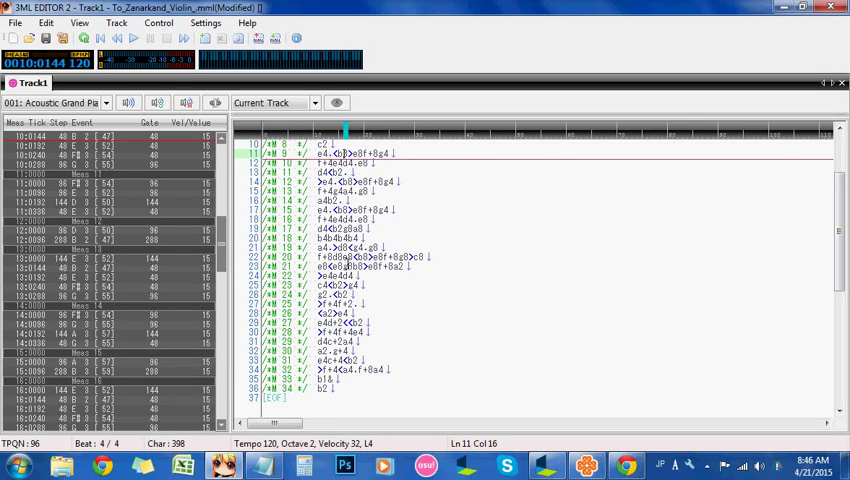
- Review the melody lines for measures 20, 22, 27 and 31
key(Down)
key(Down)
key(Down)
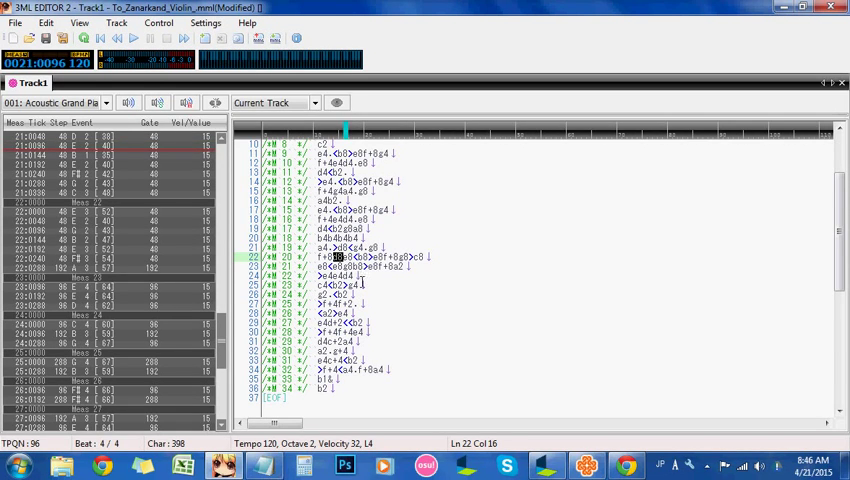
key(Down)
key(Down)
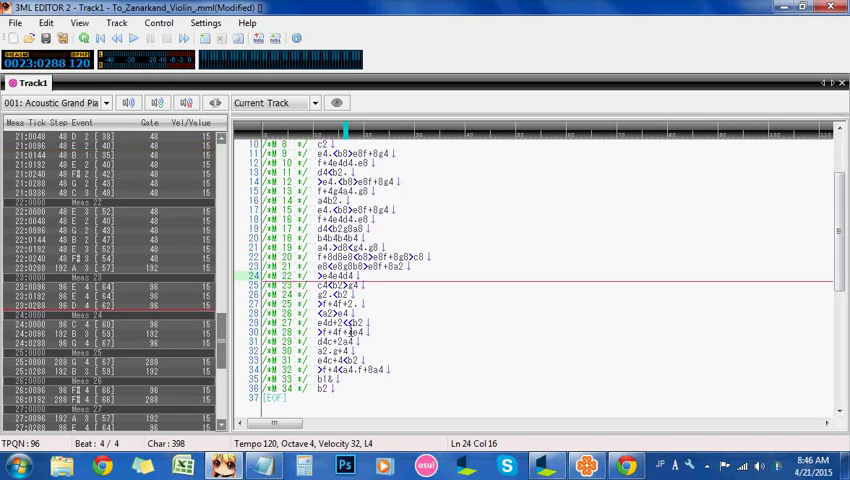
key(Down)
key(Down)
key(Down)
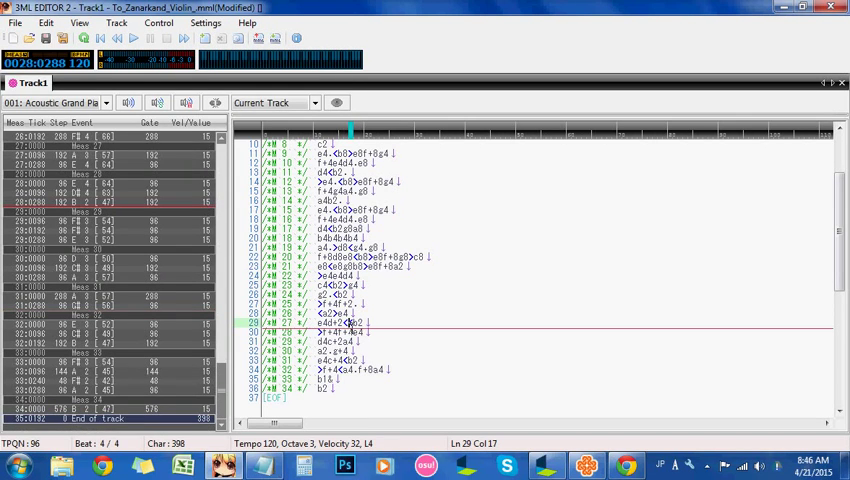
key(Right)
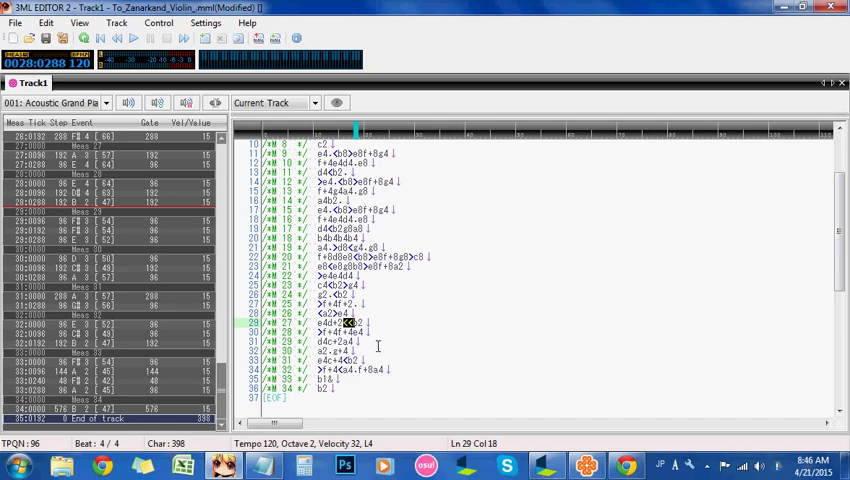
key(Down)
key(Down)
key(Down)
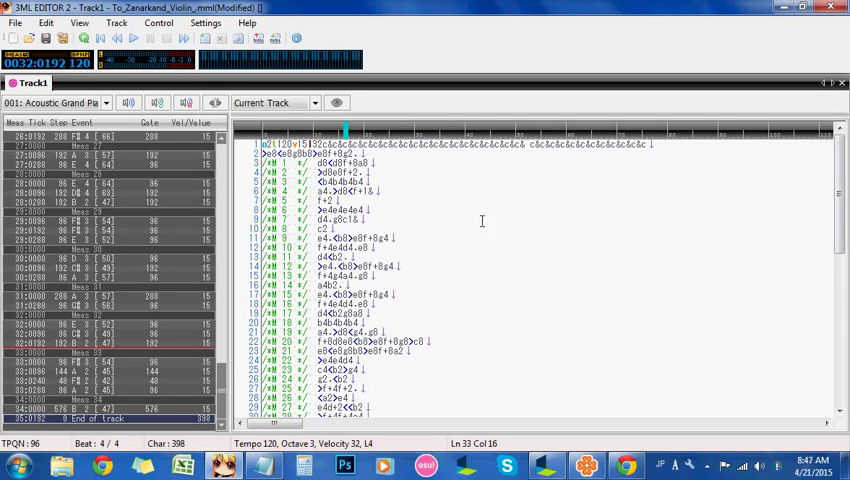
- Export the track to the clipboard in Mabinogi MML@ format, yielding a 317-character melody
click(16, 22)
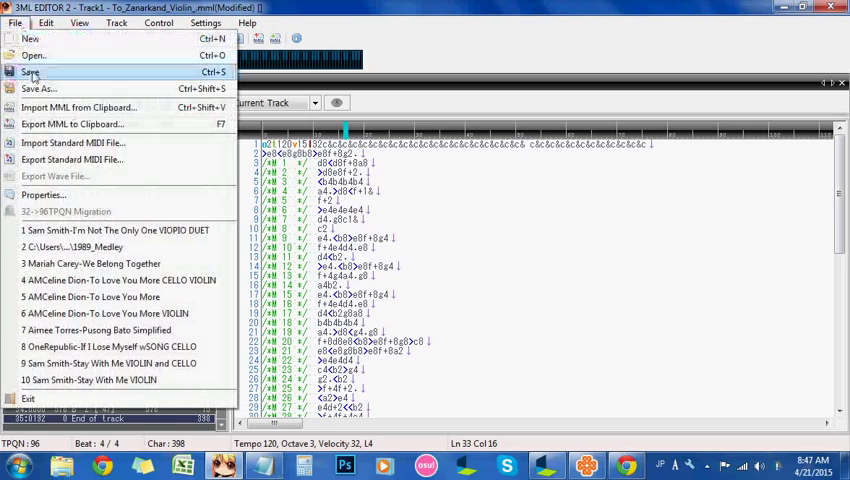
click(72, 124)
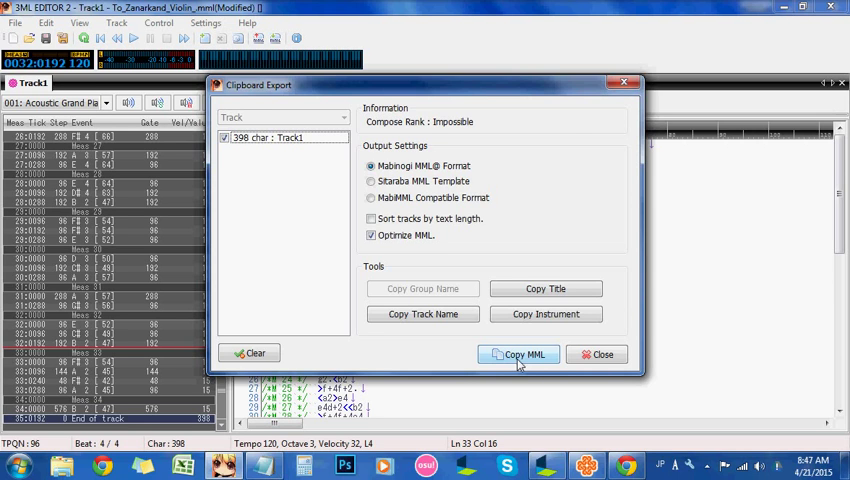
click(519, 358)
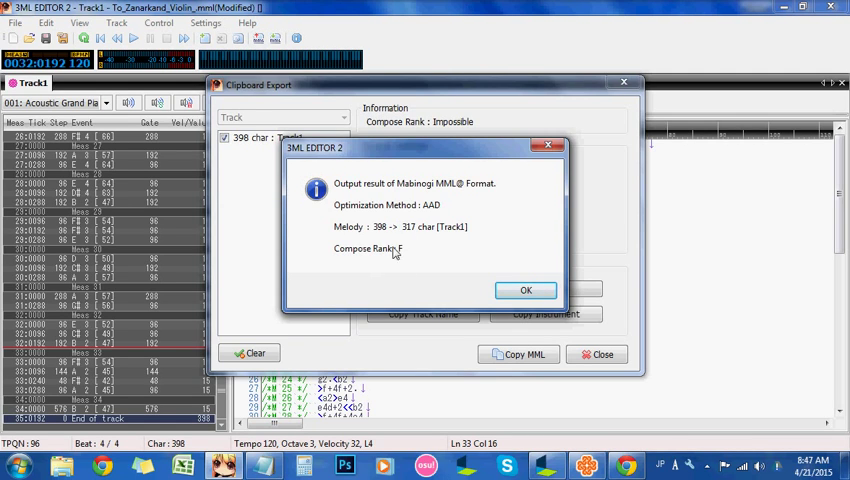
click(527, 291)
click(597, 354)
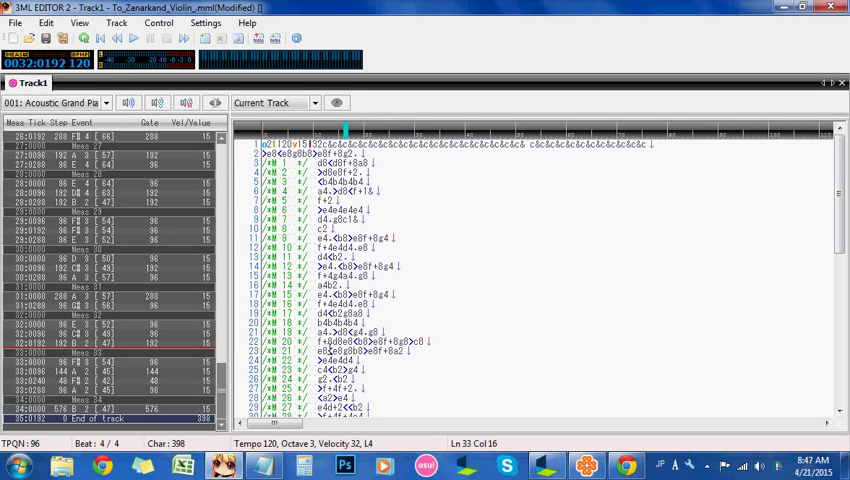
drag(322, 342, 395, 342)
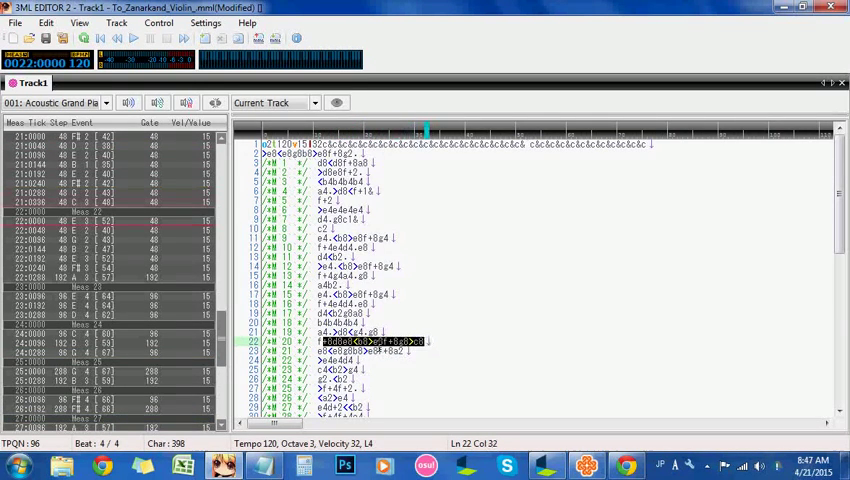
click(373, 342)
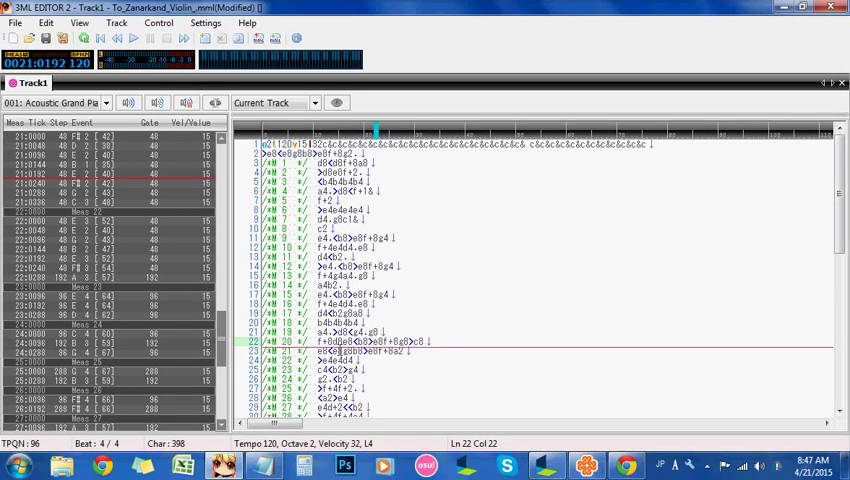
key(Home)
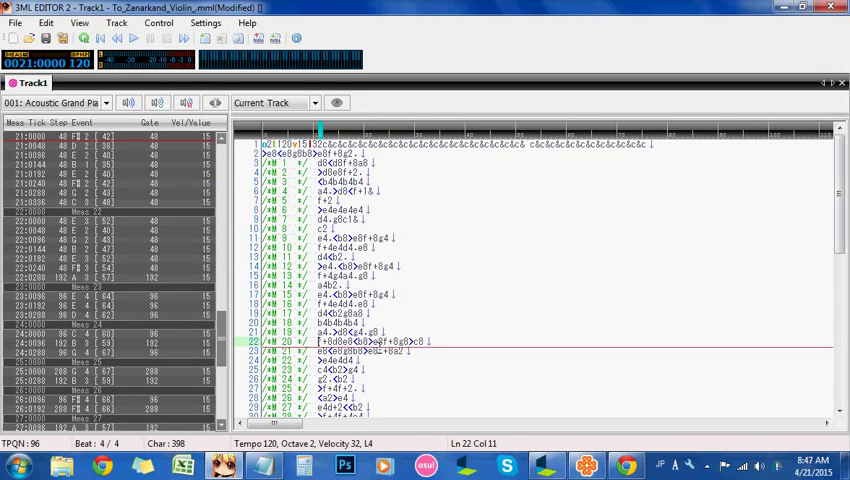
text(l8)
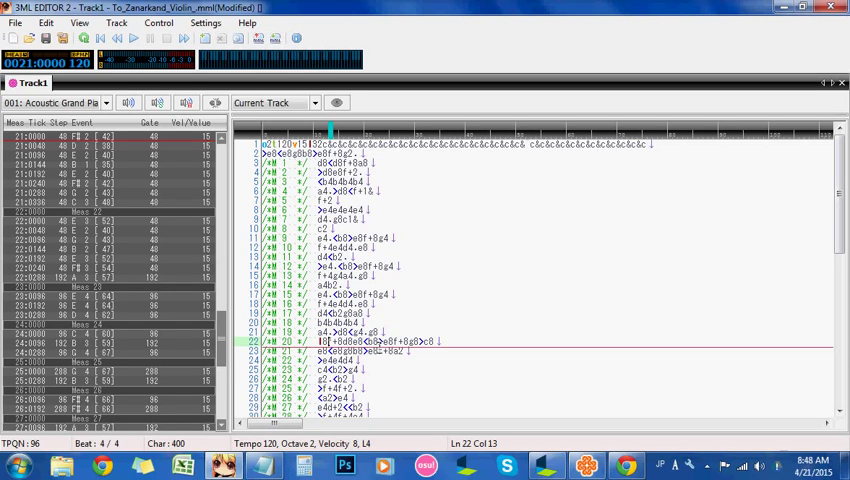
key(BackSpace)
key(BackSpace)
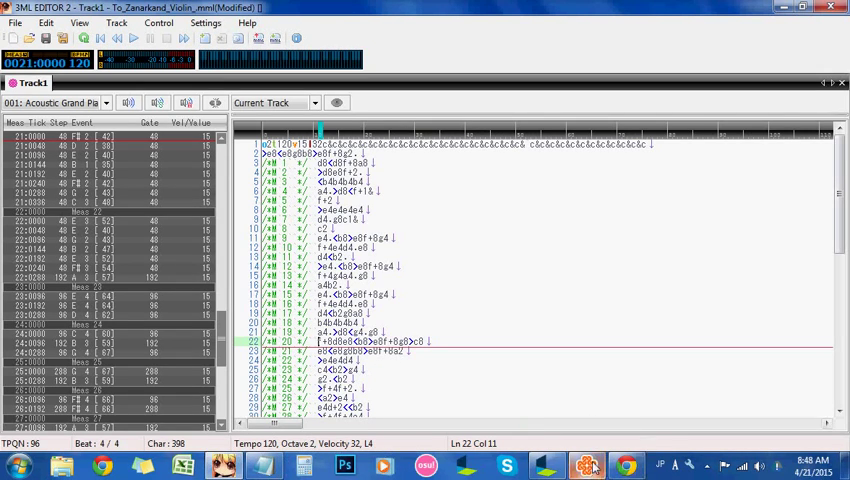
- Switch to Mabinogi and choose the first music score scroll to compose on
key(alt+Tab)
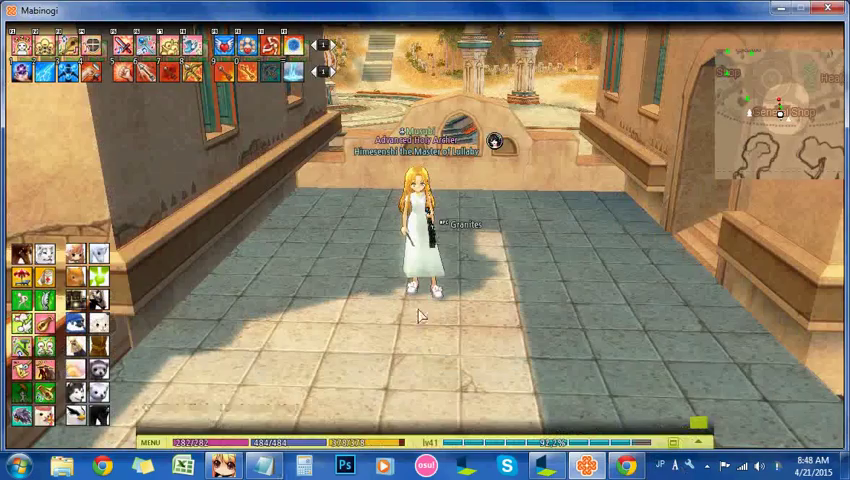
click(22, 254)
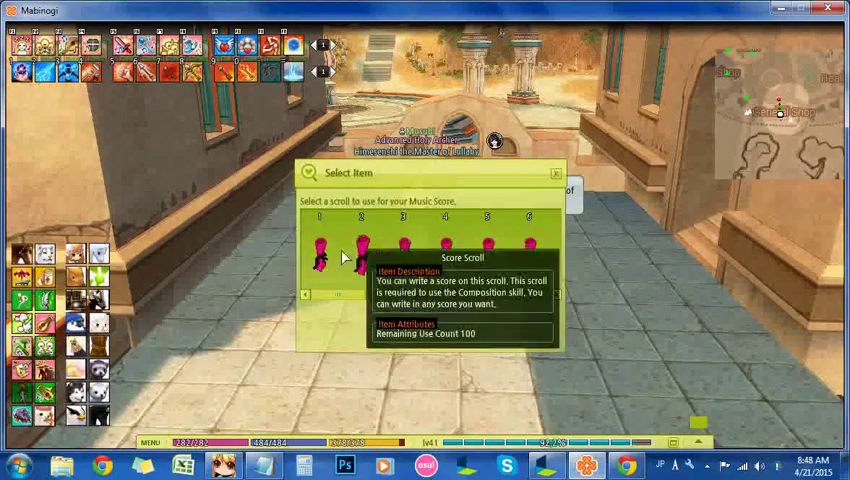
click(320, 255)
click(401, 337)
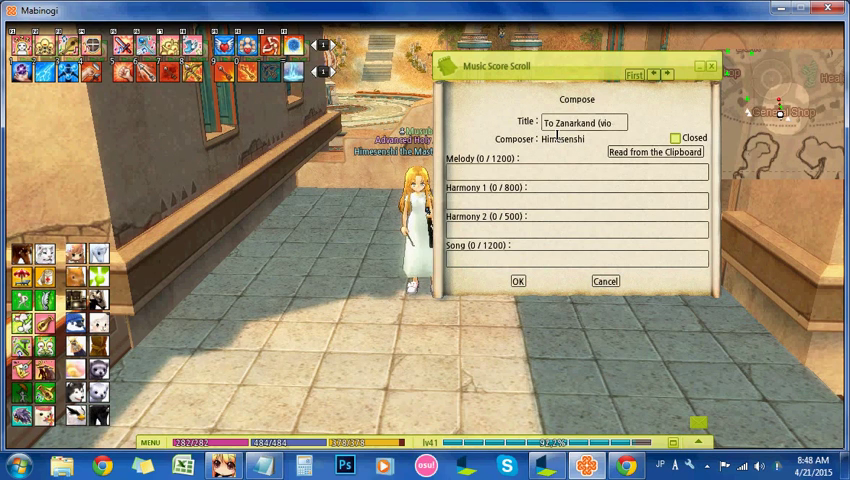
- Make the score private, fill in the clipboard melody, and finish it with +Luck
click(675, 138)
click(655, 152)
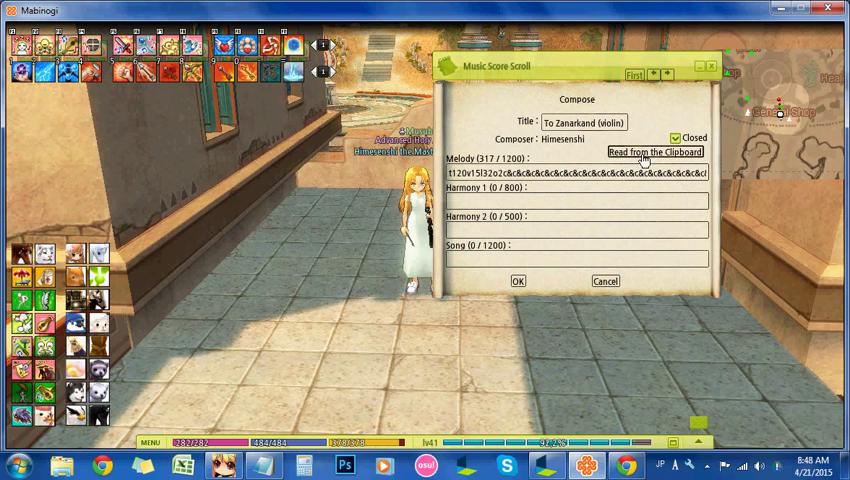
click(518, 281)
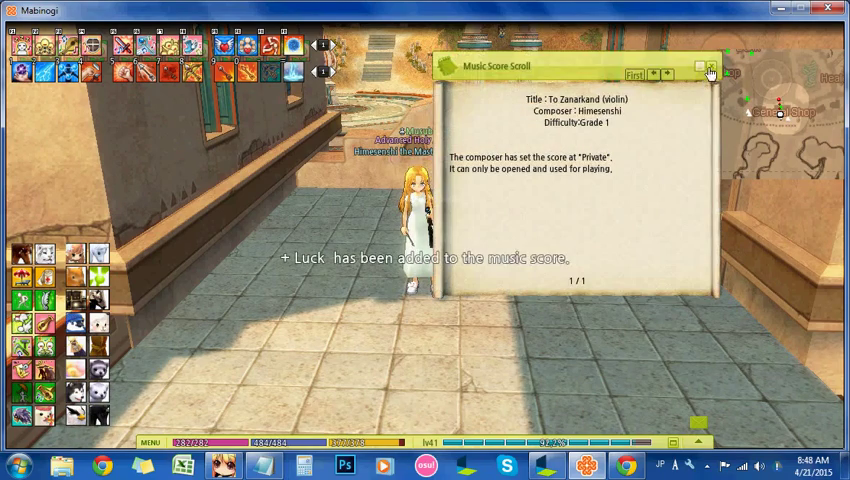
- Check the score in the inventory bag, then have Himesenshi play To Zanarkand on violin
key(i)
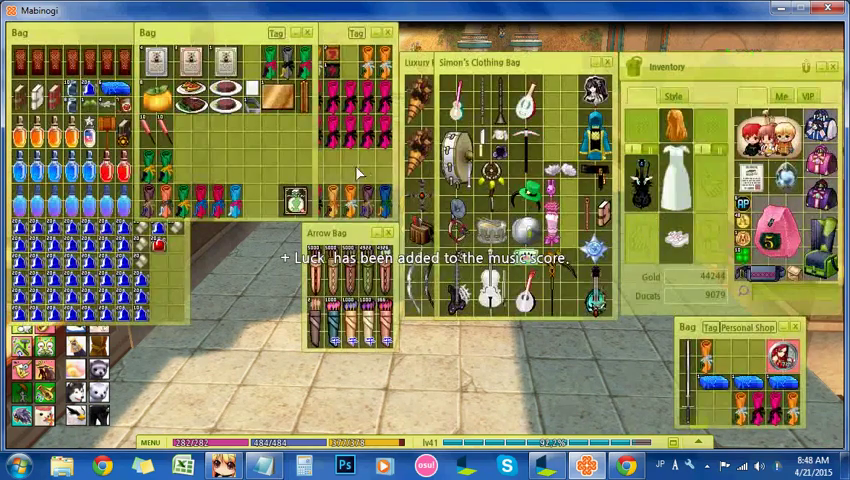
click(243, 79)
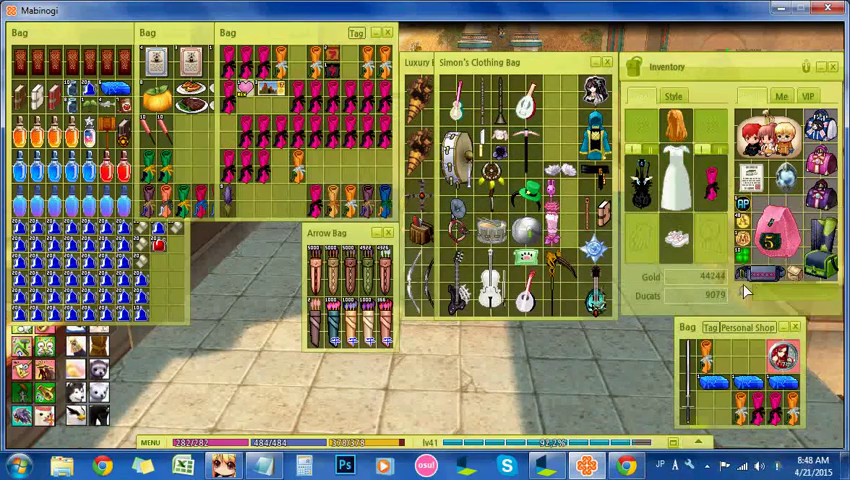
key(i)
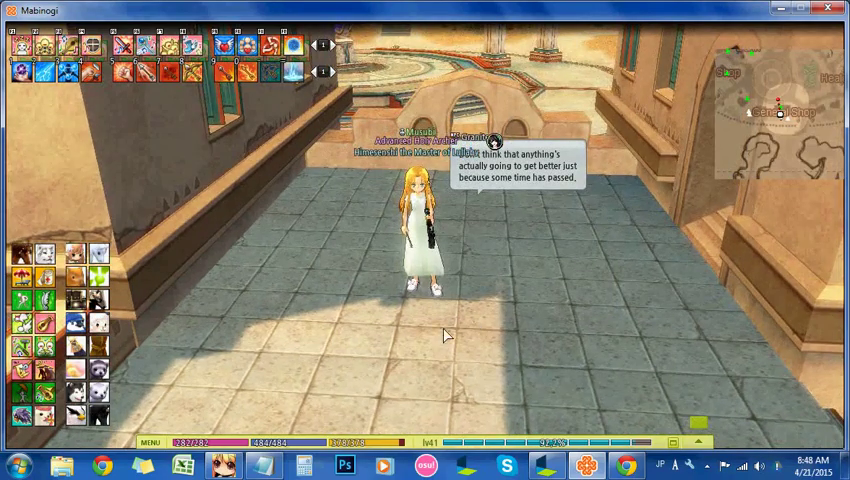
mouse_move(565, 317)
mouse_down()
mouse_move(430, 338)
mouse_move(462, 330)
mouse_up()
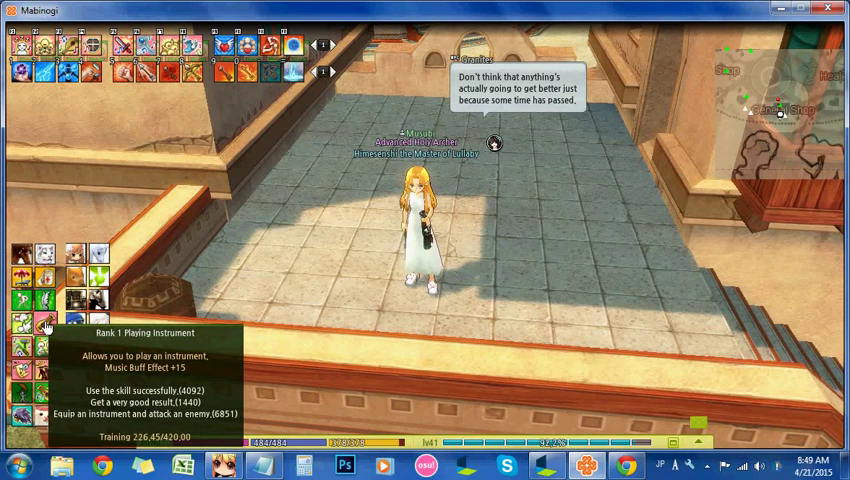
click(45, 325)
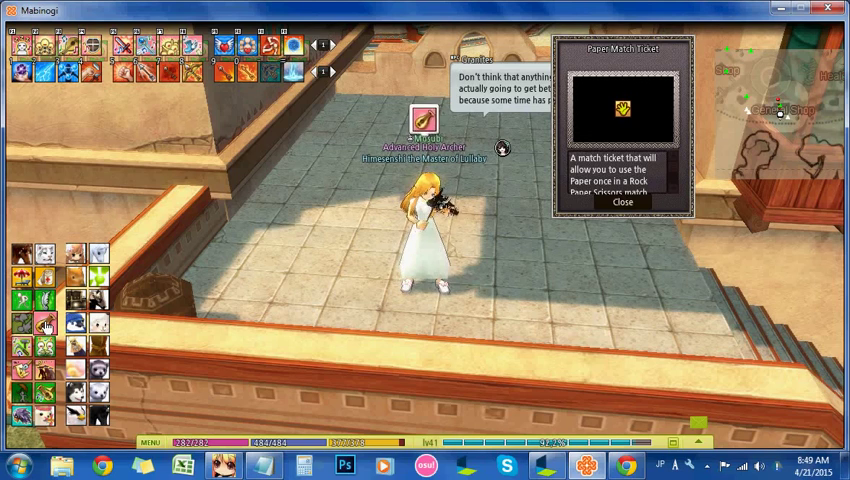
click(627, 202)
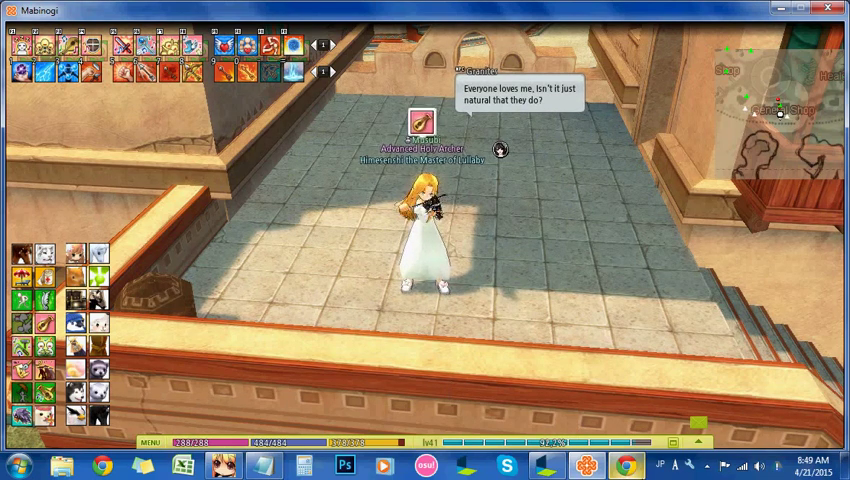
- Bring the musescore.com To Zanarkand (Violin) score page back into view
click(627, 466)
scroll(465, 235, down, 2)
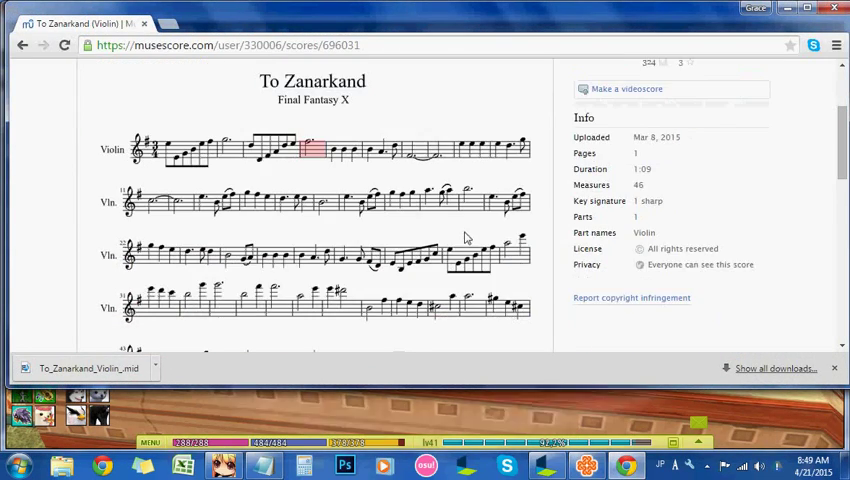
scroll(440, 270, down, 2)
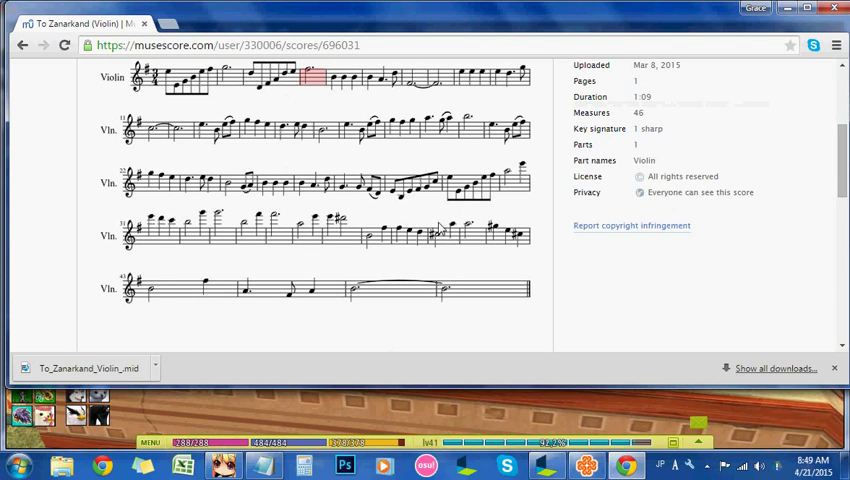
scroll(493, 268, up, 2)
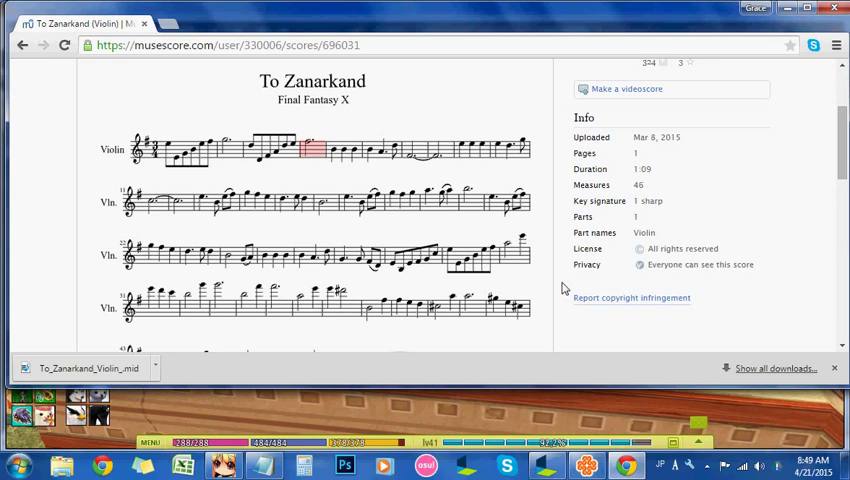
scroll(563, 288, down, 2)
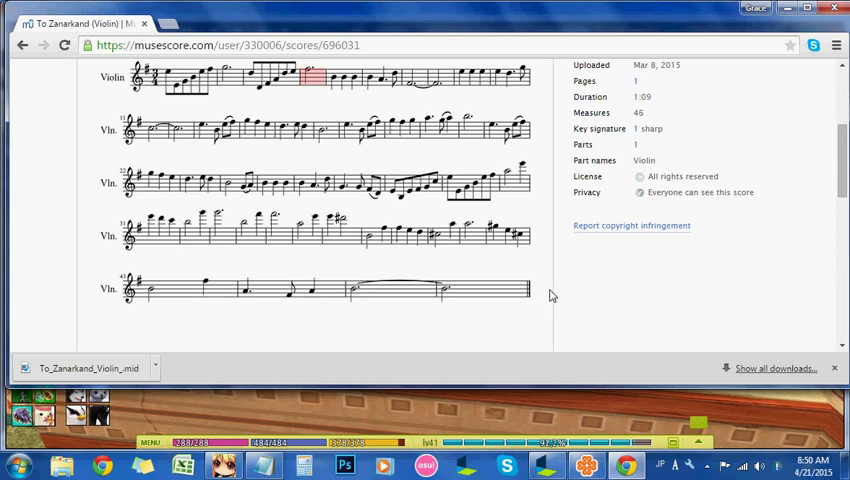
- Back in Mabinogi, place the Solar Glory Piano from the doll bag
click(542, 400)
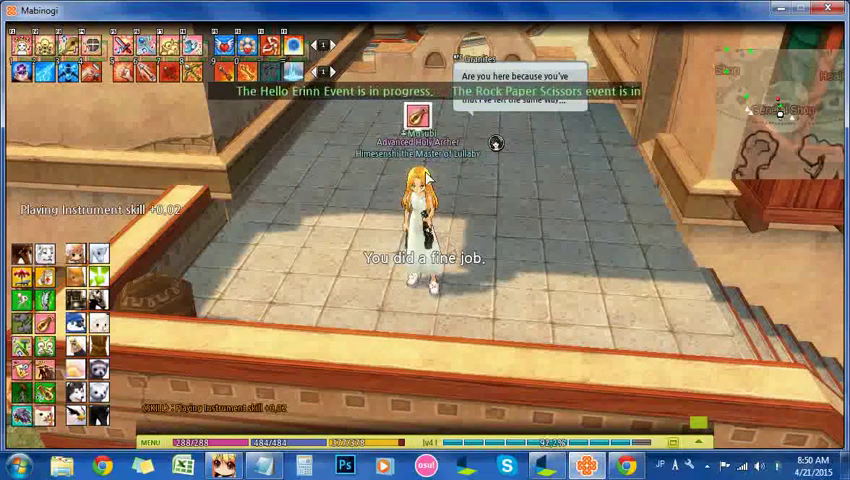
mouse_move(425, 200)
mouse_down()
mouse_move(480, 358)
mouse_move(430, 345)
mouse_up()
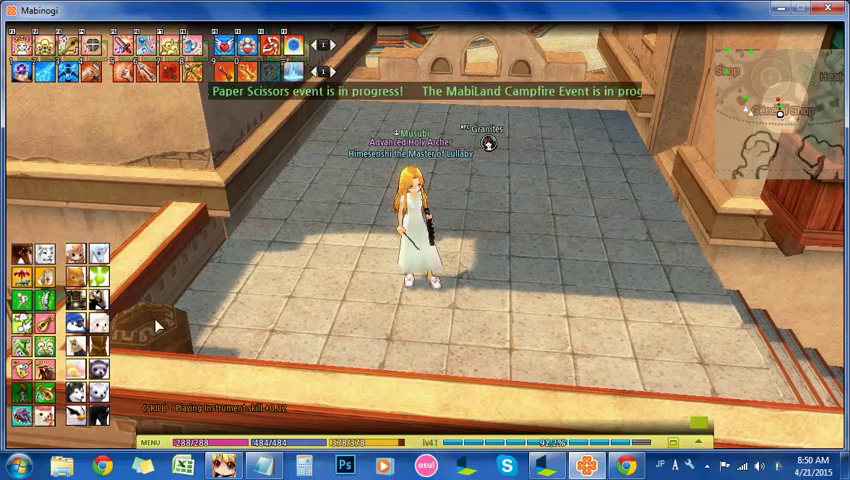
key(i)
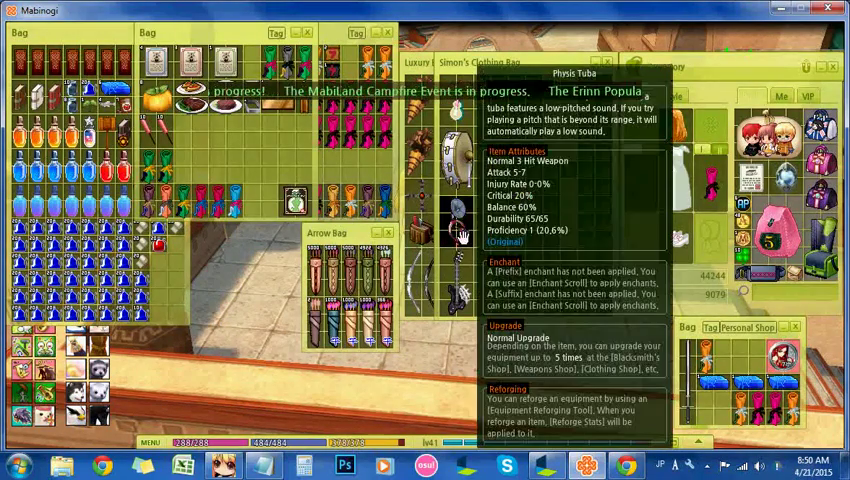
right_click(765, 135)
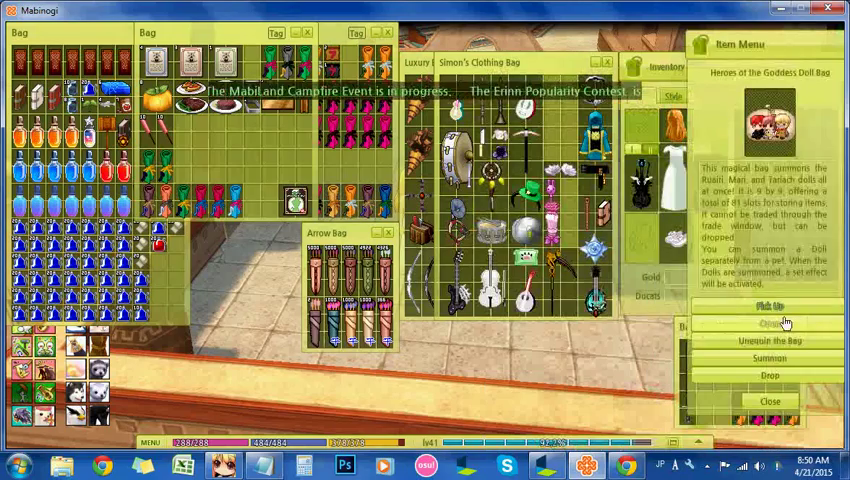
click(750, 327)
right_click(262, 285)
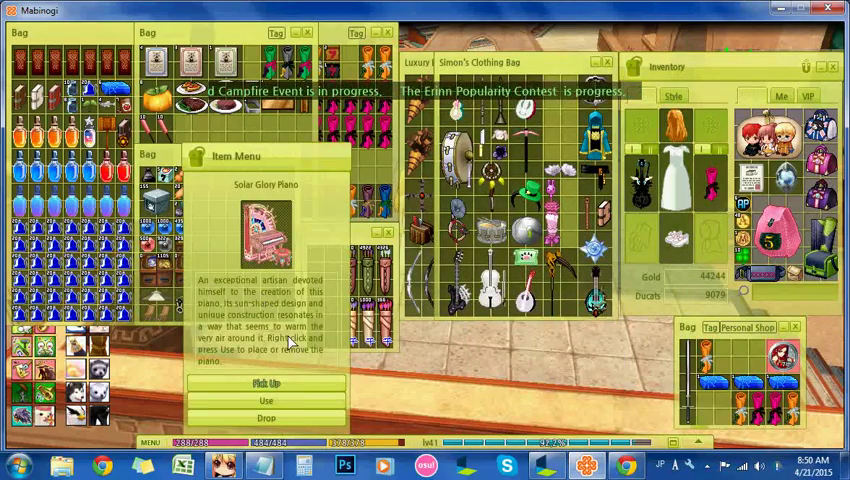
click(298, 403)
- Play the score on the Solar Glory Piano, raising luck by 4
key(i)
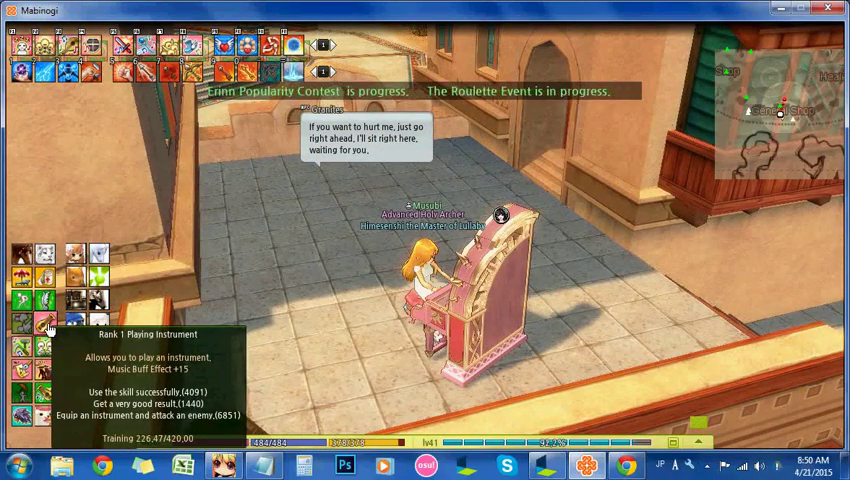
click(45, 325)
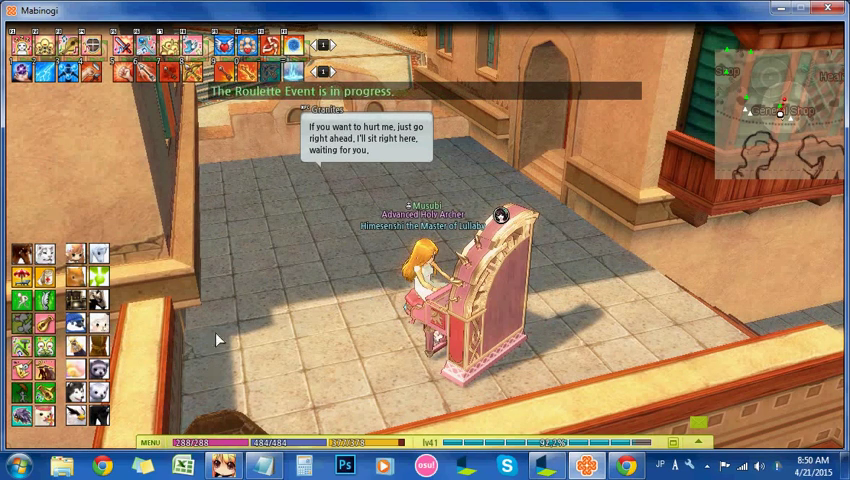
click(45, 325)
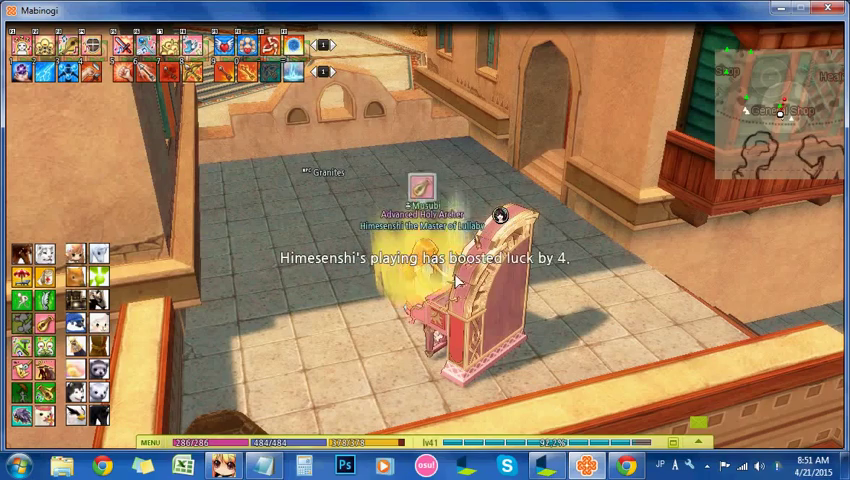
- Pick up the Solar Glory Piano from the doll bag and switch to 3ML Editor 2
key(i)
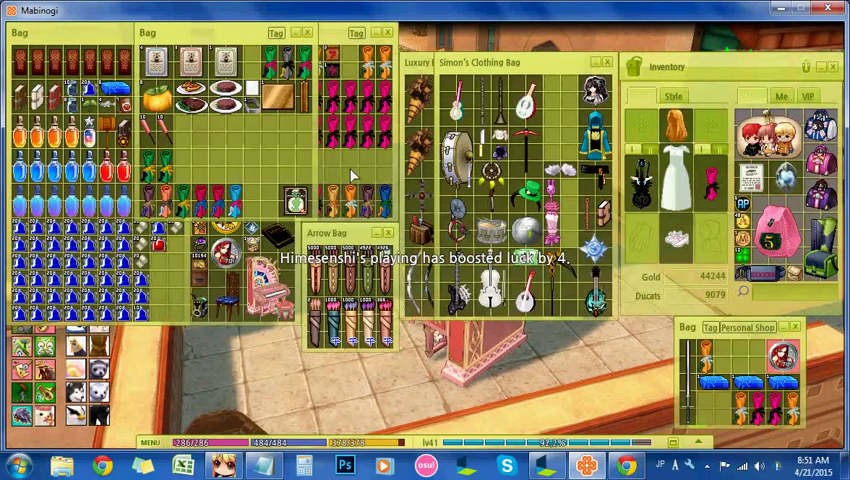
double_click(262, 300)
right_click(267, 300)
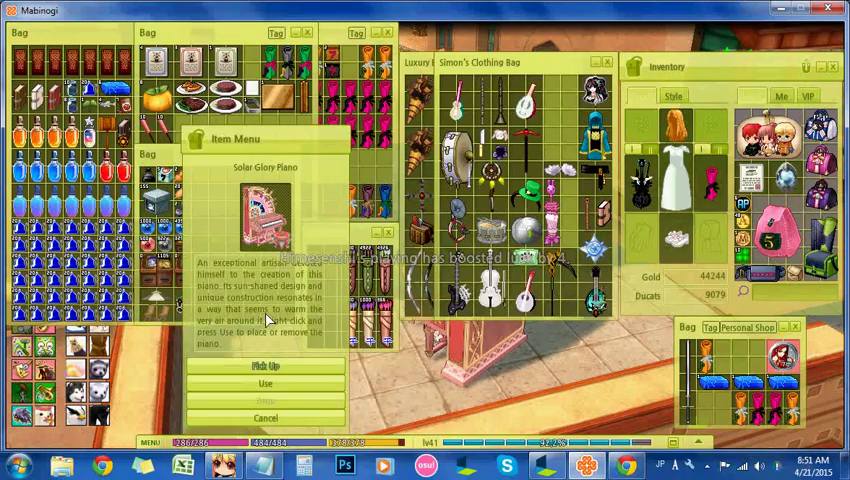
click(187, 256)
key(i)
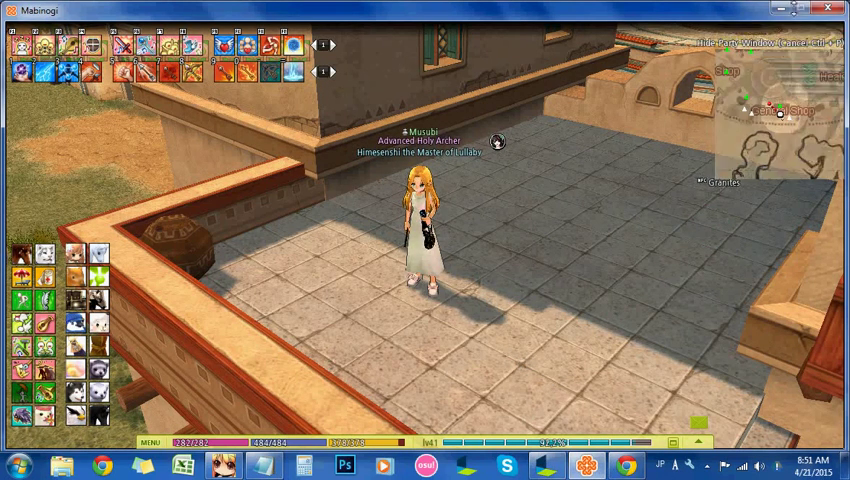
key(alt+Tab)
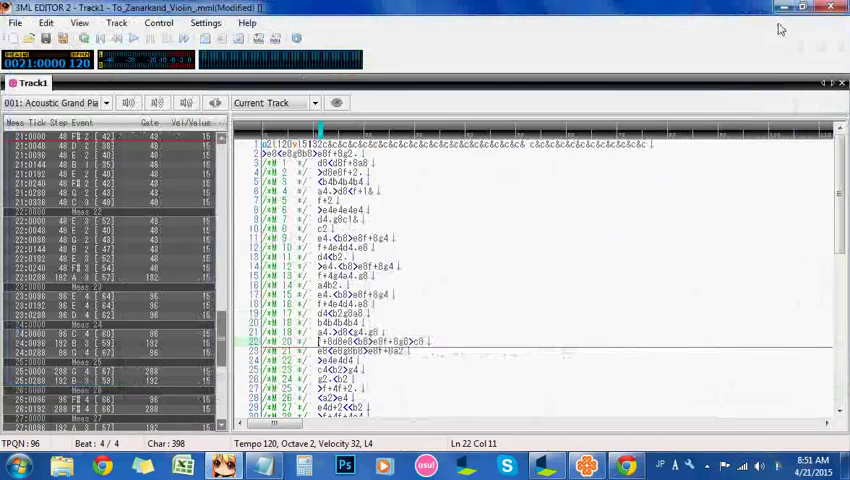